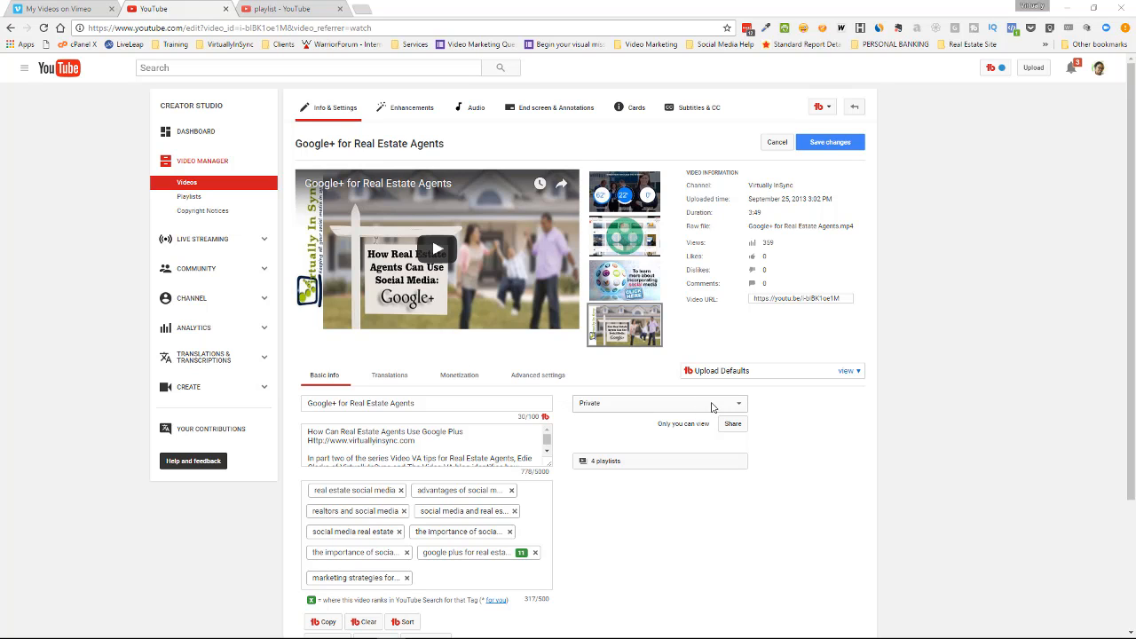
Switch the "Google+ for Real Estate Agents" video's privacy to Public and back to Private.
{"action": "left_click", "coordinate": [742, 405]}
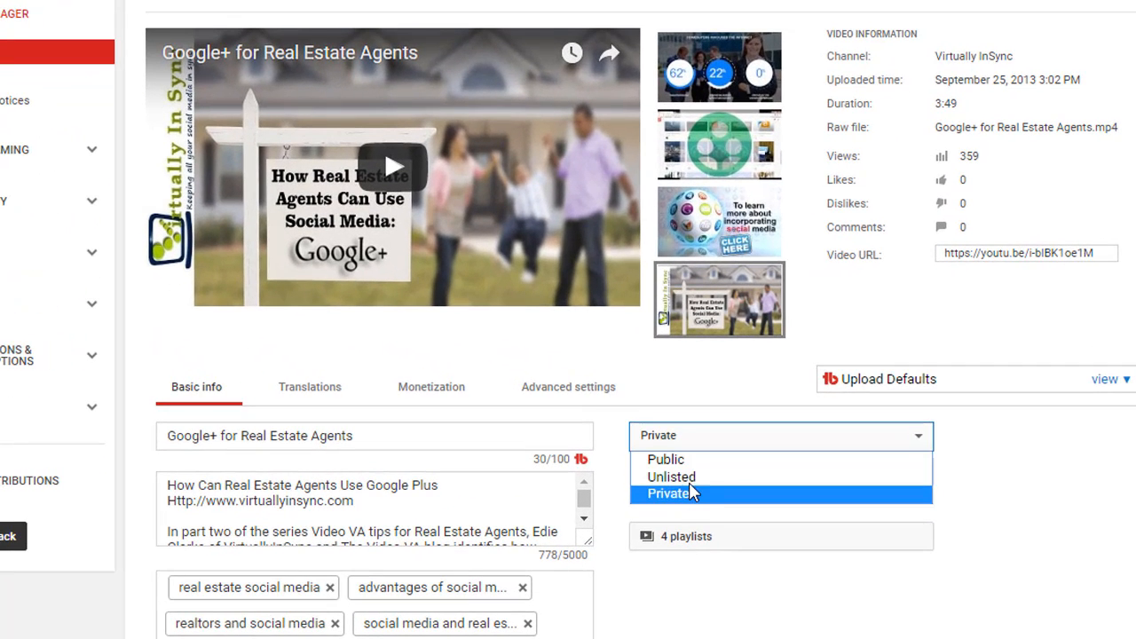
{"action": "left_click", "coordinate": [710, 460]}
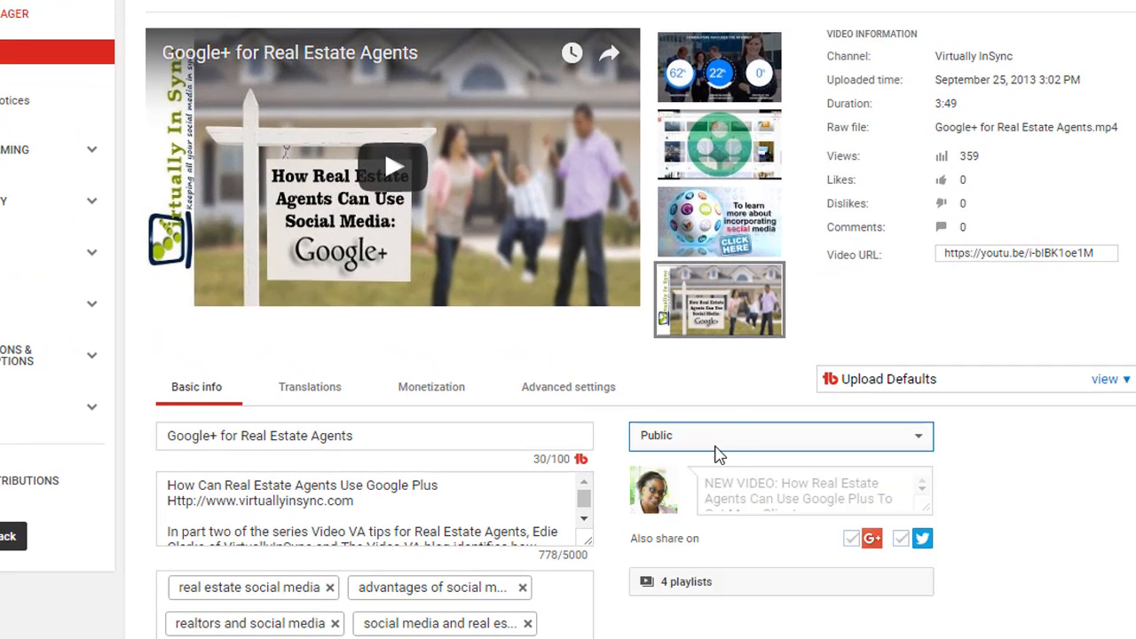
{"action": "left_click", "coordinate": [735, 442]}
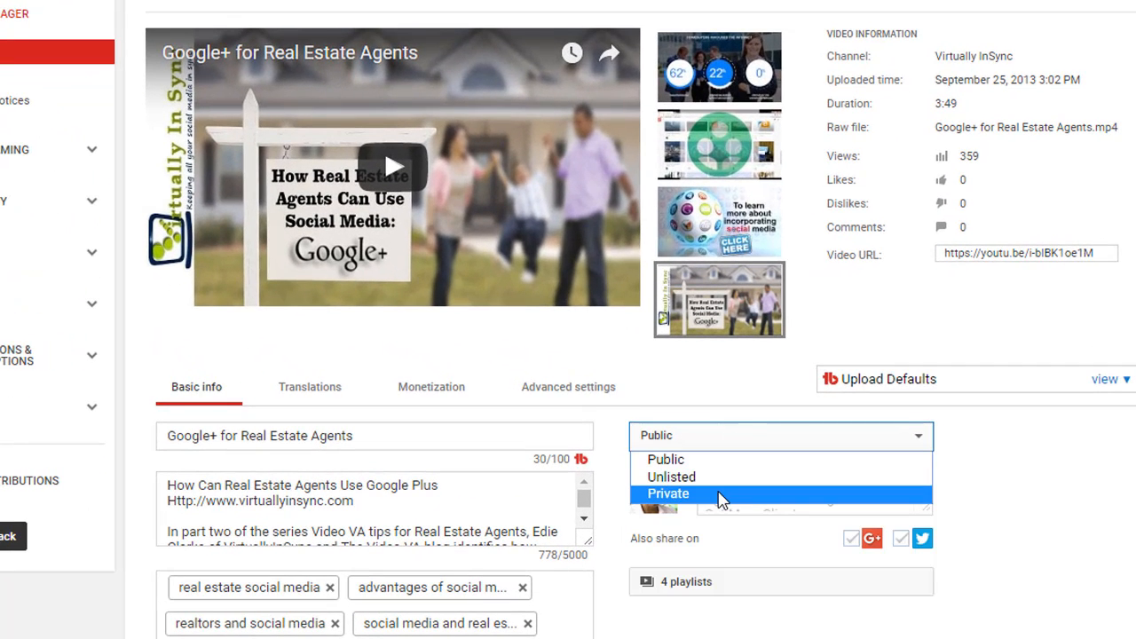
{"action": "left_click", "coordinate": [721, 499]}
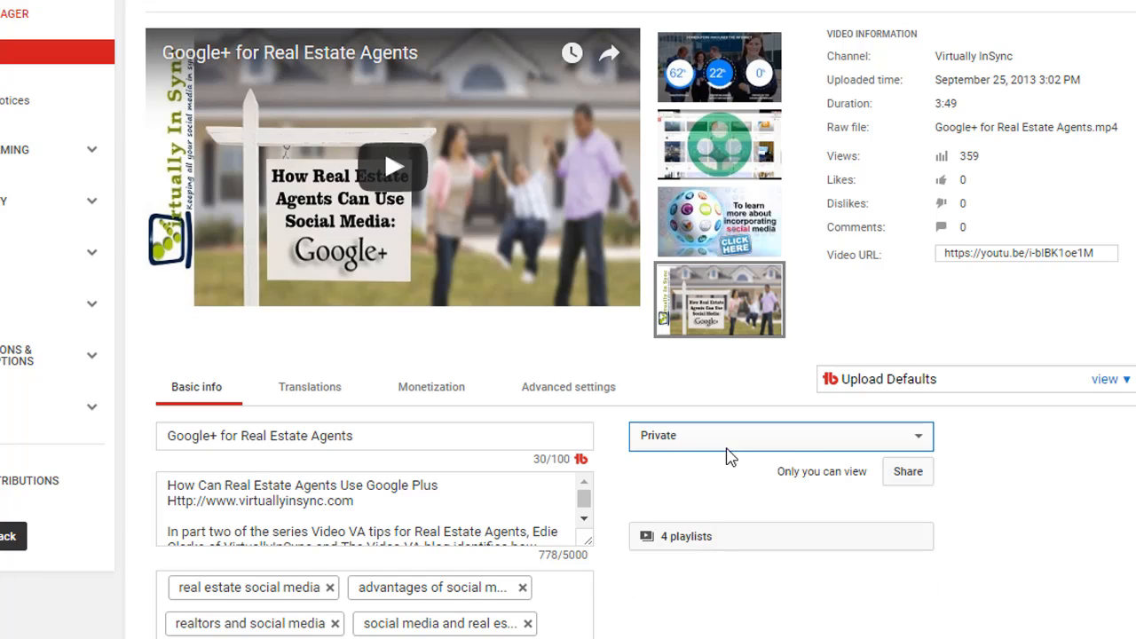
Look at the private video's sharing dialog for inviting viewers by e-mail, and close it without sharing.
{"action": "left_click", "coordinate": [907, 473]}
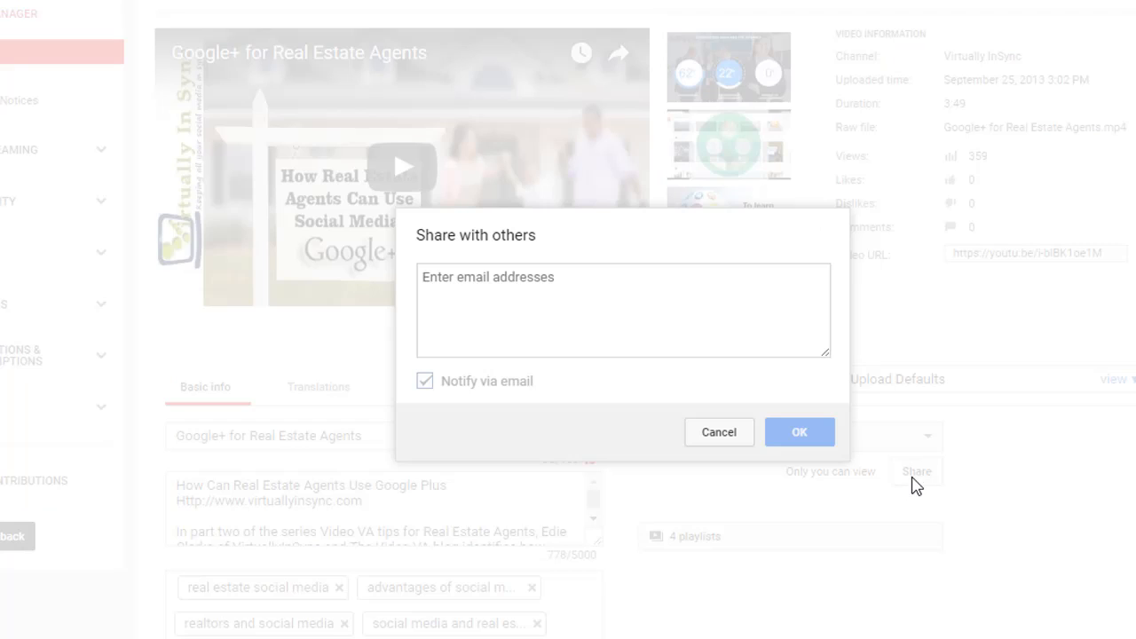
{"action": "left_click", "coordinate": [477, 275]}
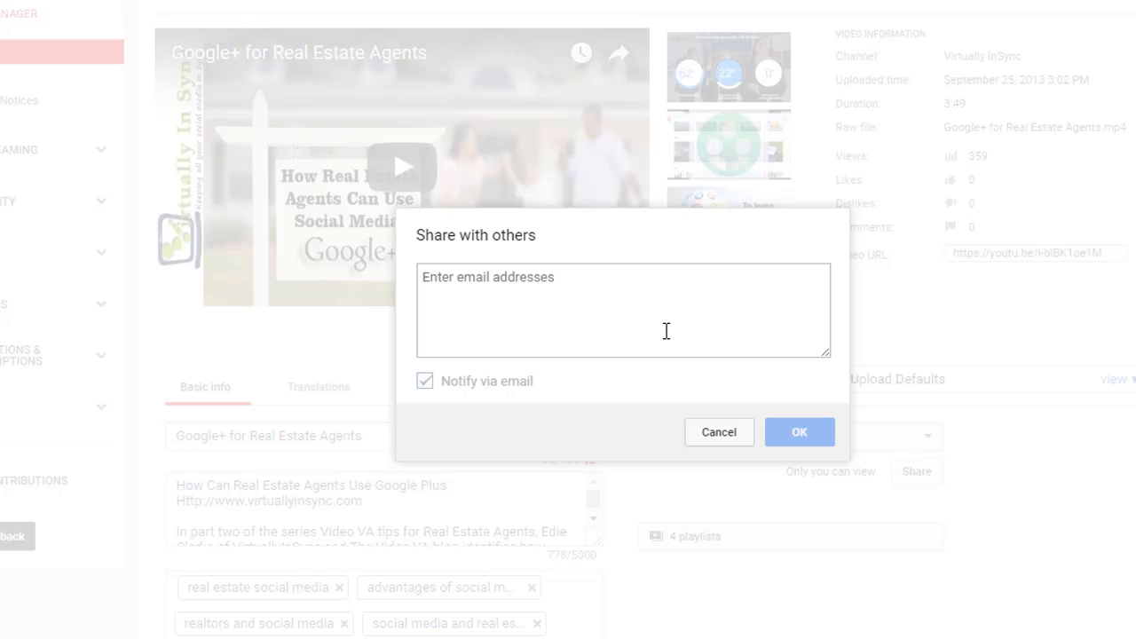
{"action": "left_click", "coordinate": [719, 432]}
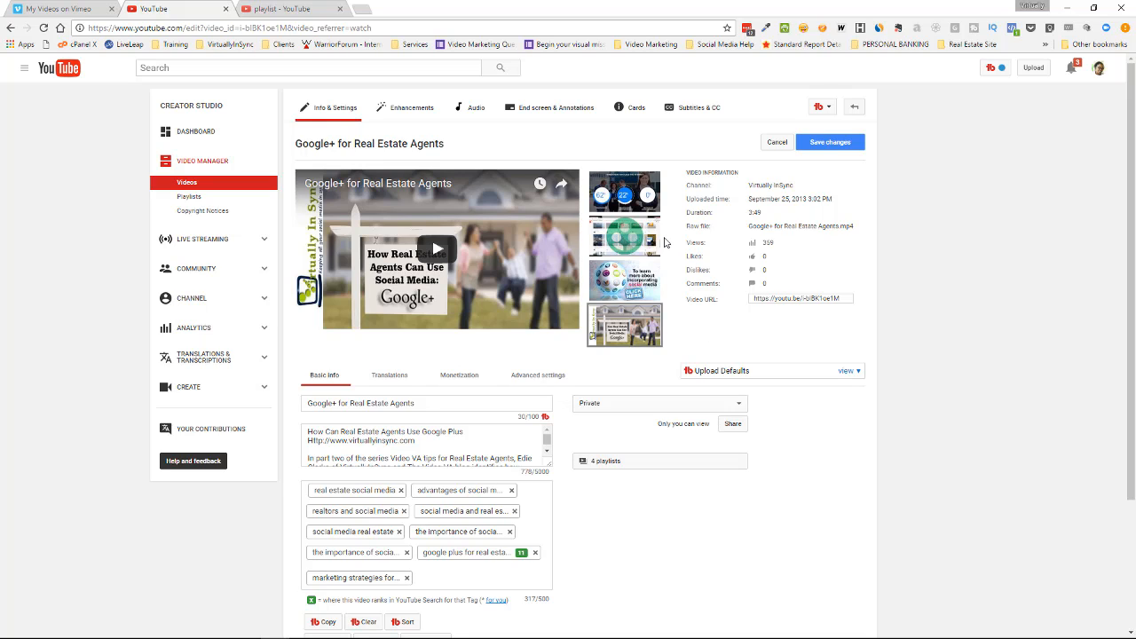
Set the privacy of the playlist named "playlist" to Private in its settings and save.
{"action": "left_click", "coordinate": [284, 10]}
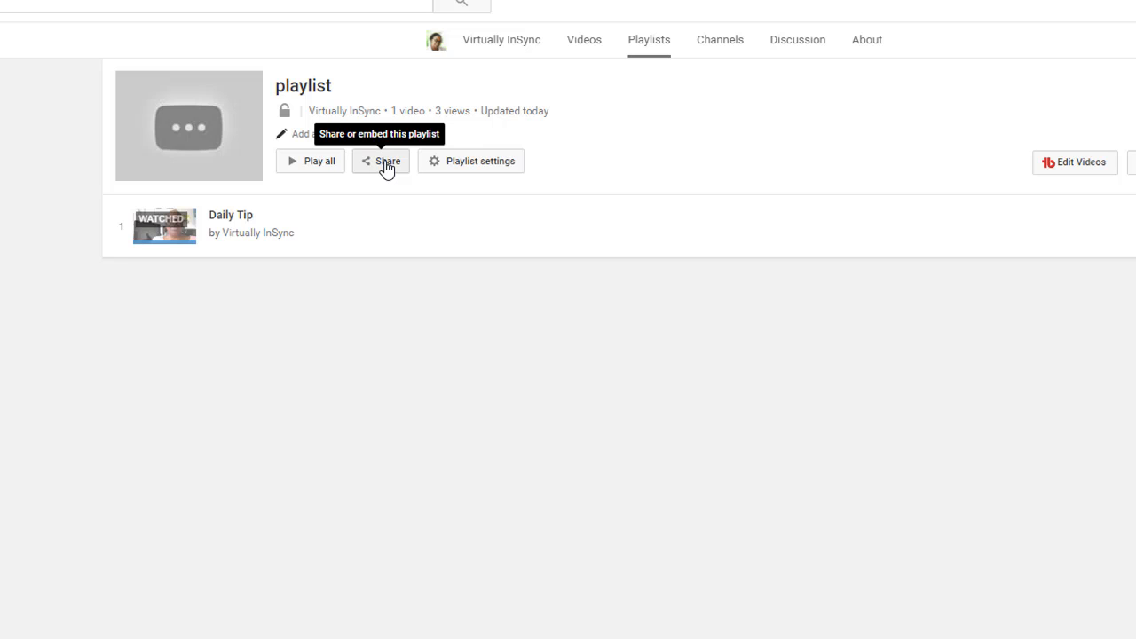
{"action": "left_click", "coordinate": [468, 171]}
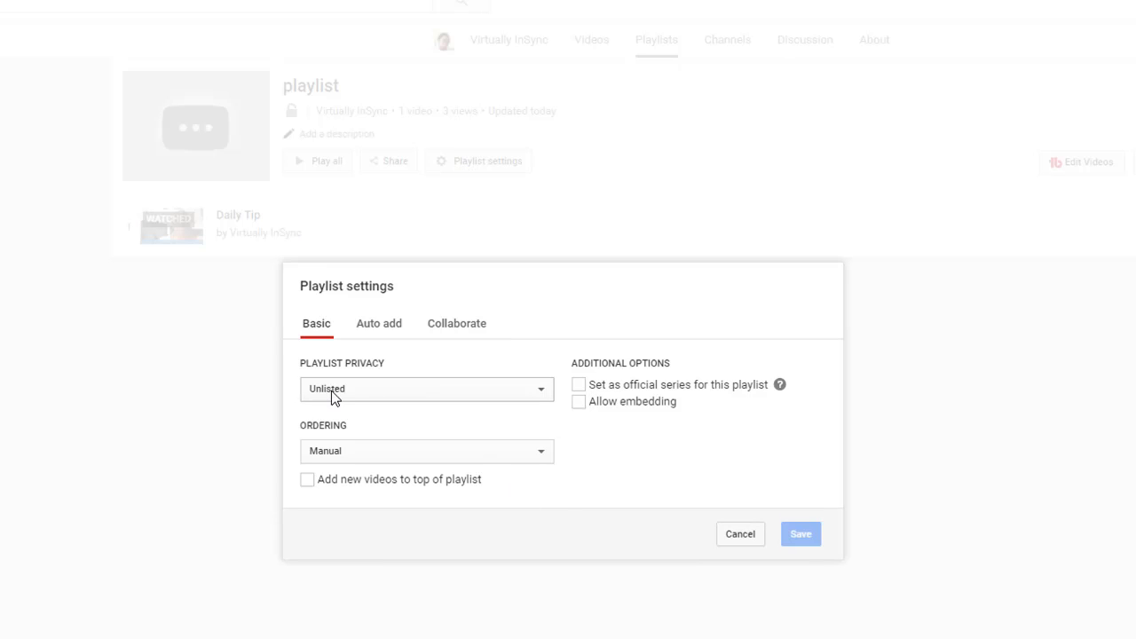
{"action": "left_click", "coordinate": [388, 399]}
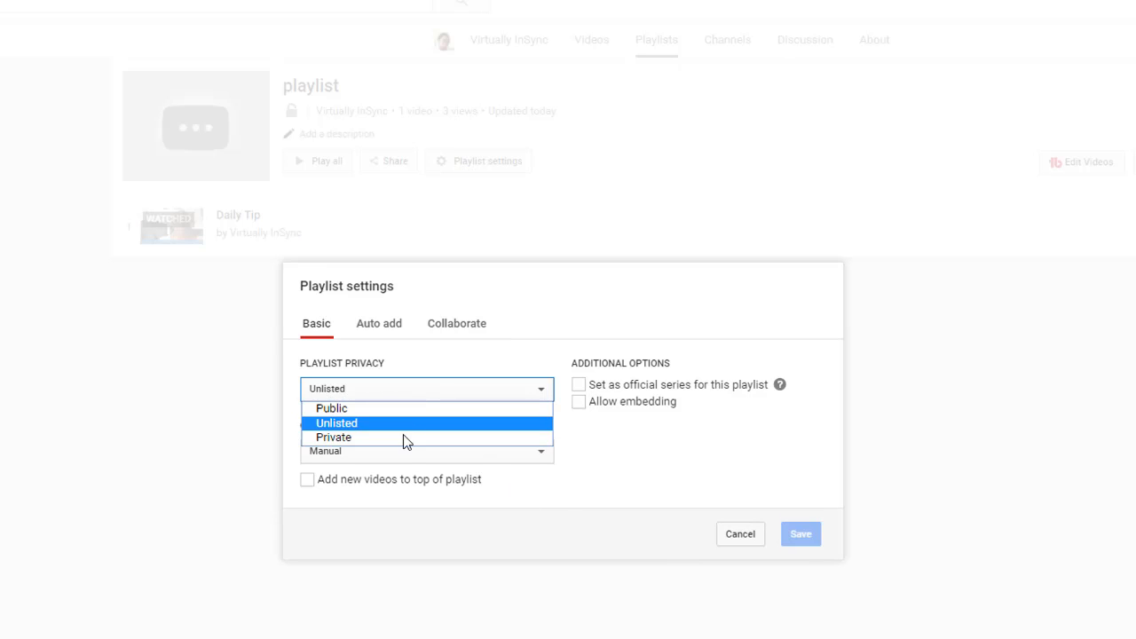
{"action": "left_click", "coordinate": [399, 437]}
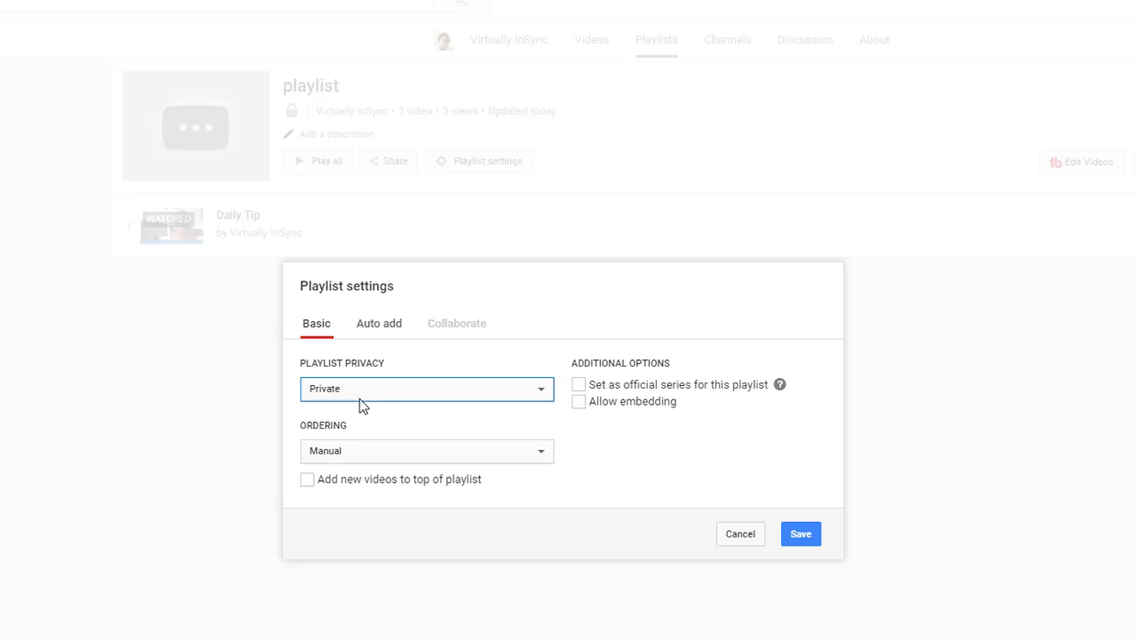
{"action": "left_click", "coordinate": [783, 535]}
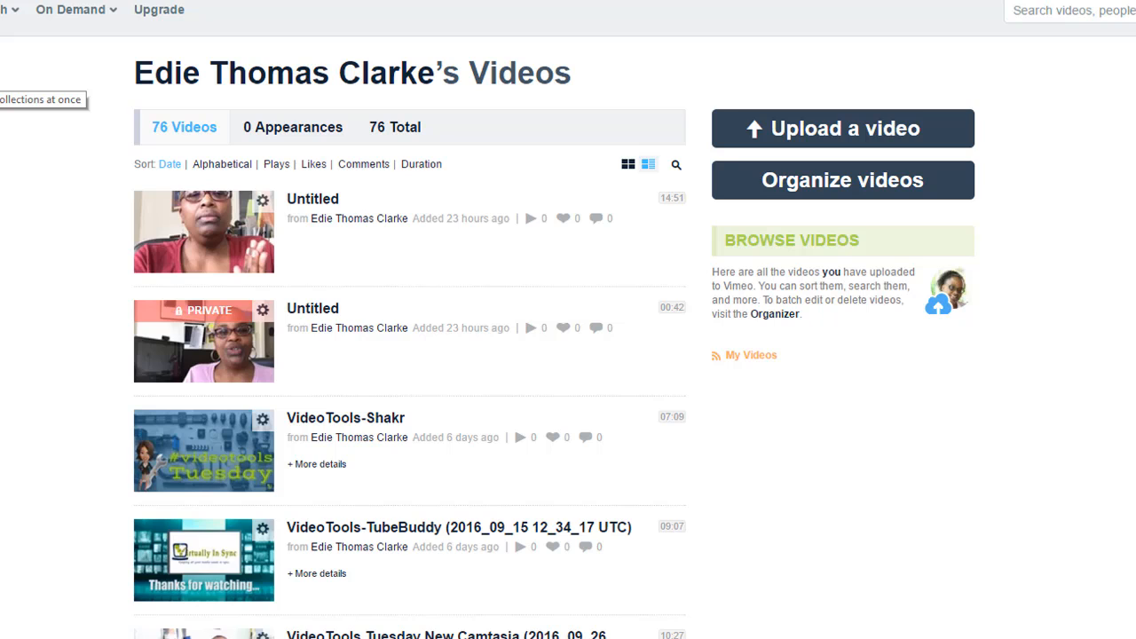
Start a new album in the Vimeo collections and title it "test album", leaving the description empty.
{"action": "left_click", "coordinate": [0, 77]}
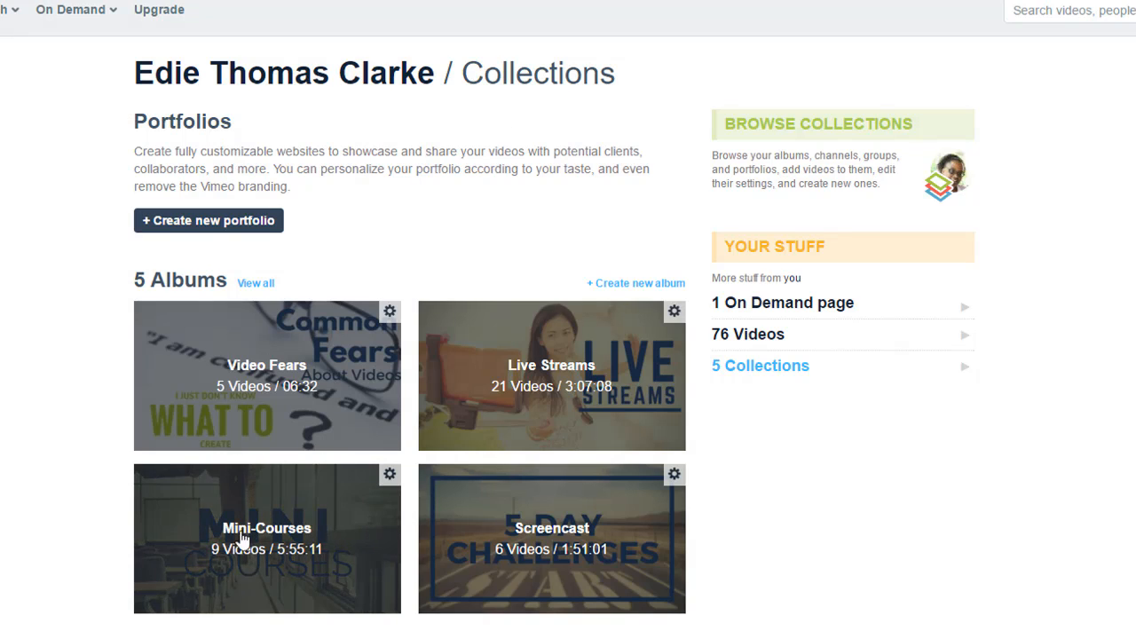
{"action": "scroll", "coordinate": [124, 608], "scroll_direction": "down", "scroll_amount": 2}
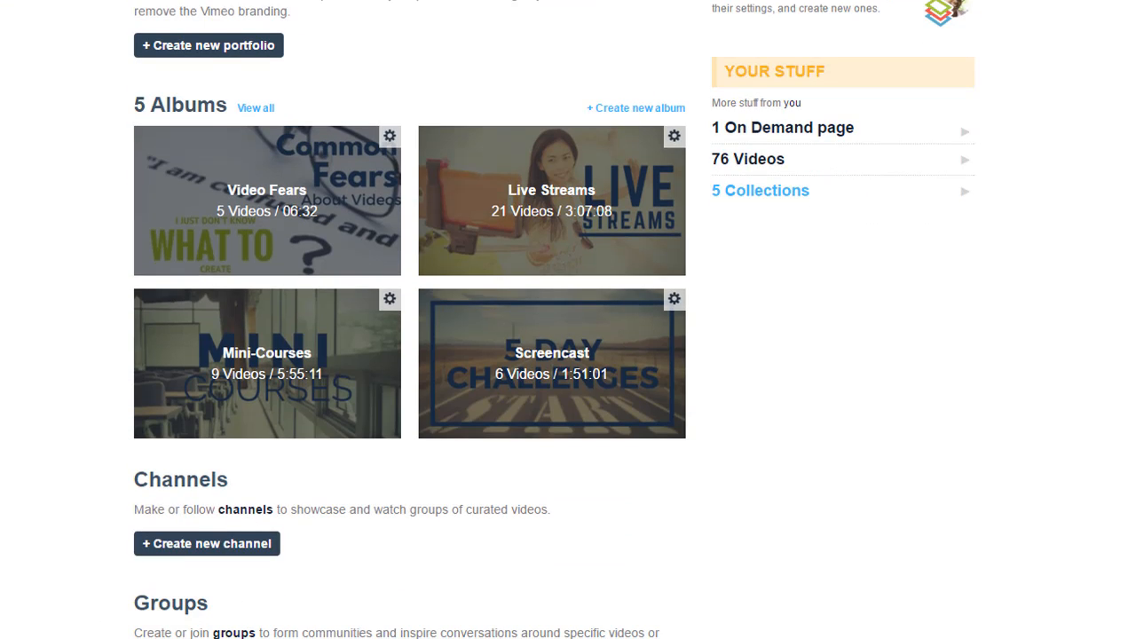
{"action": "scroll", "coordinate": [8, 426], "scroll_direction": "up", "scroll_amount": 2}
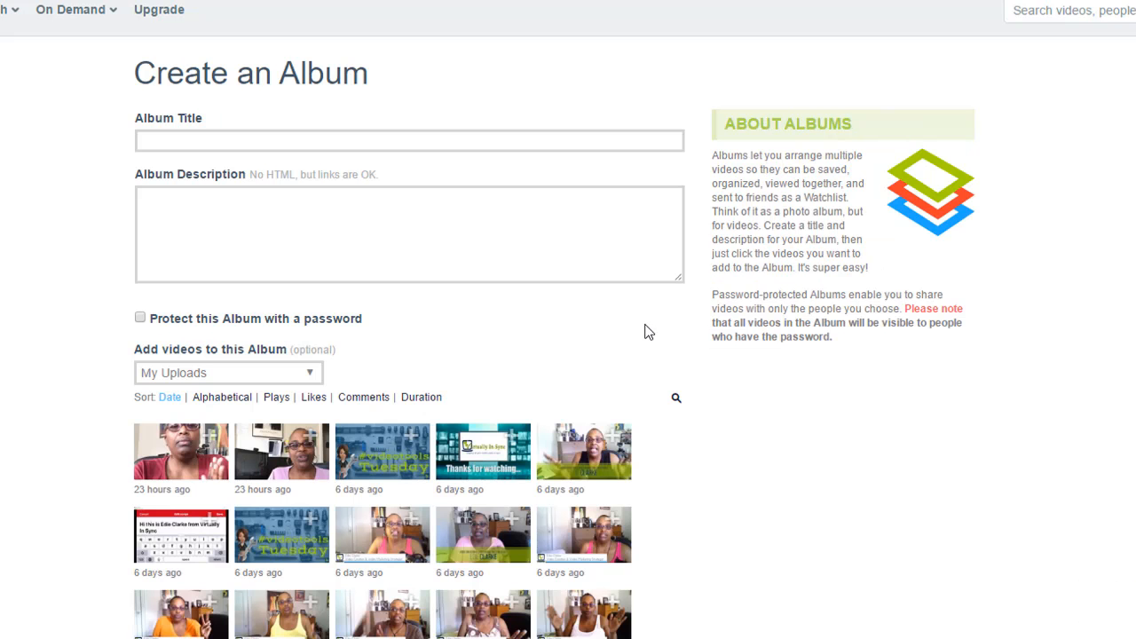
{"action": "left_click", "coordinate": [184, 143]}
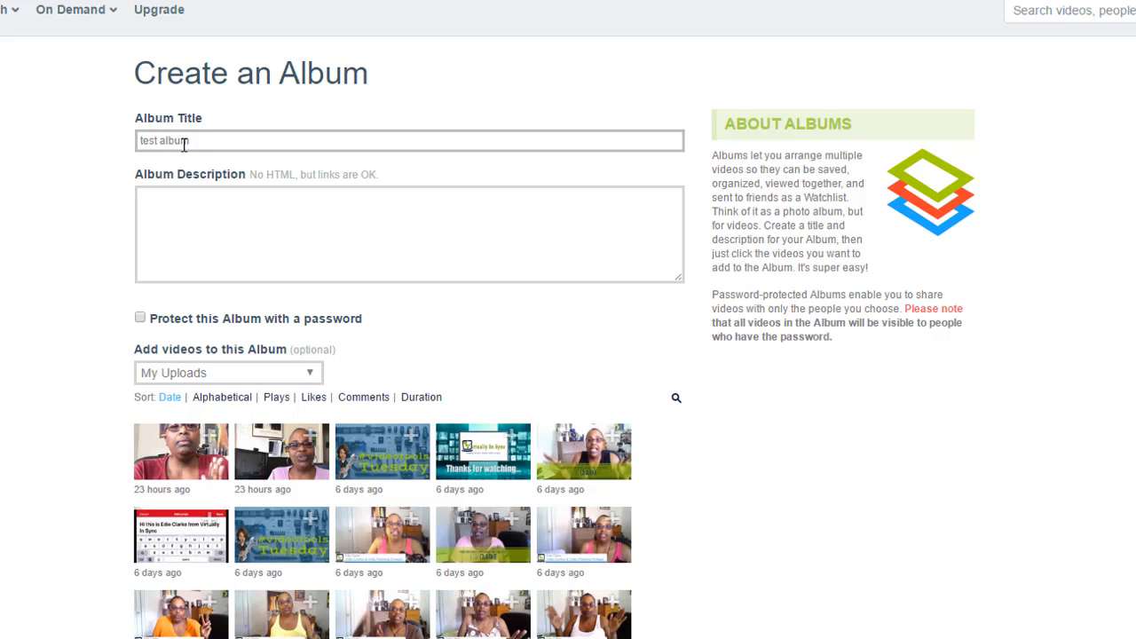
{"action": "left_click", "coordinate": [211, 207]}
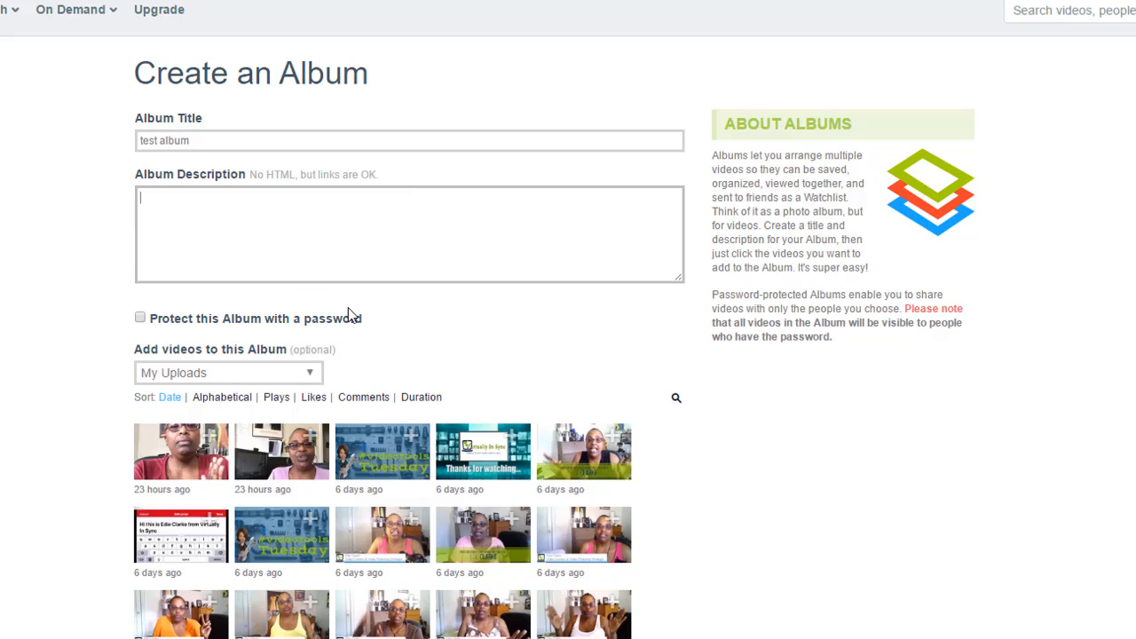
Add the Case Study, YouTube Analytics and Promote and Market videos, create the album, and dismiss the password-saving prompts.
{"action": "scroll", "coordinate": [492, 322], "scroll_direction": "down", "scroll_amount": 1}
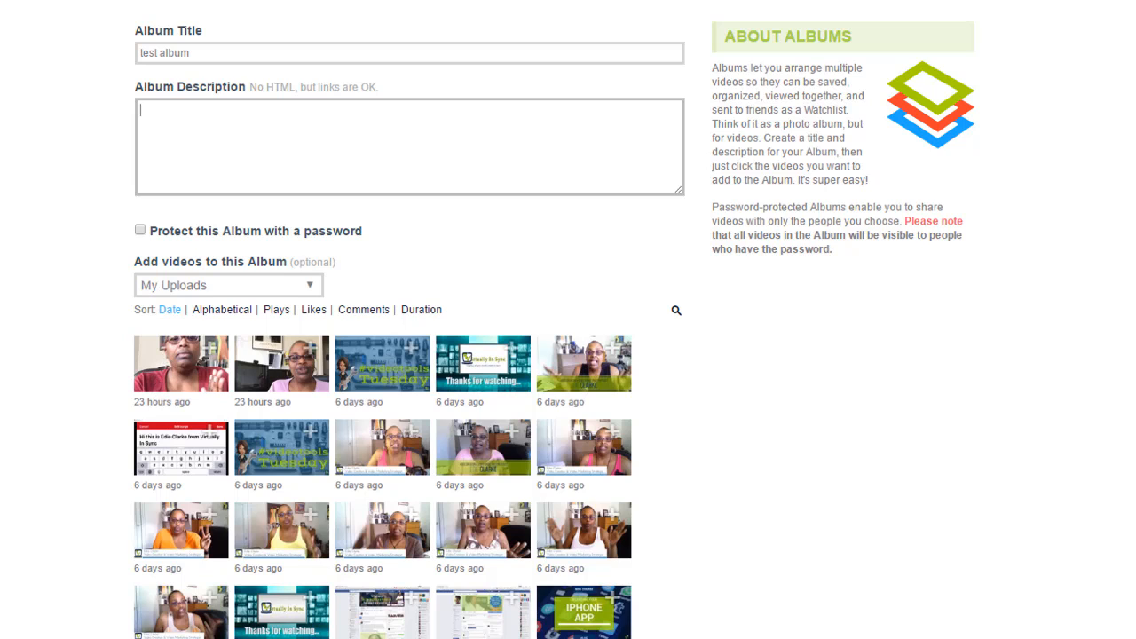
{"action": "left_click", "coordinate": [181, 634]}
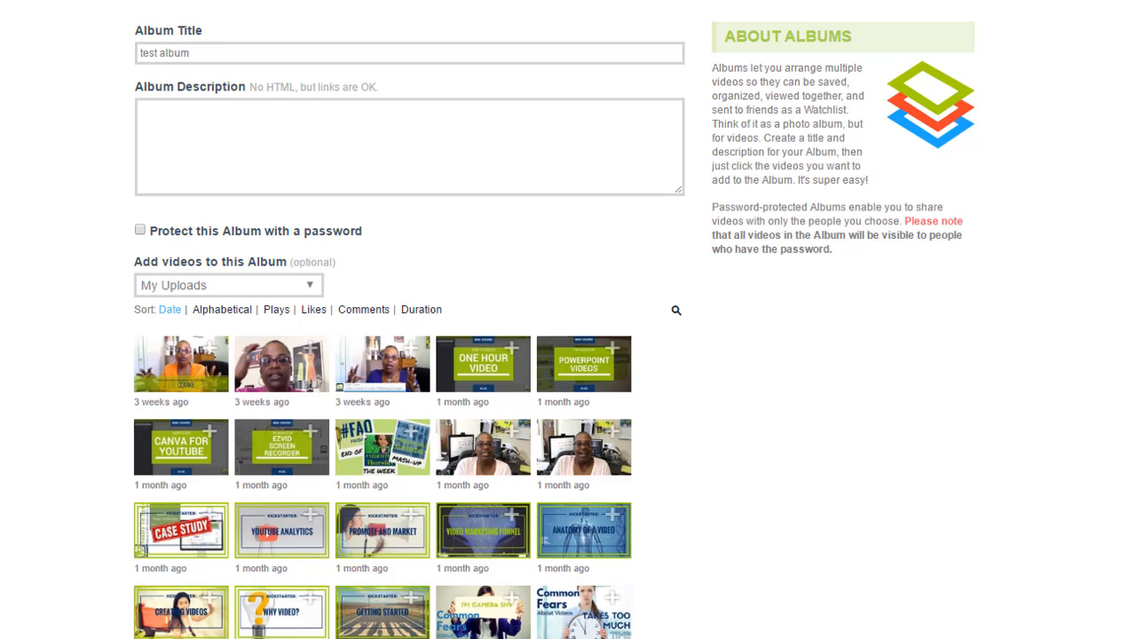
{"action": "left_click", "coordinate": [310, 515]}
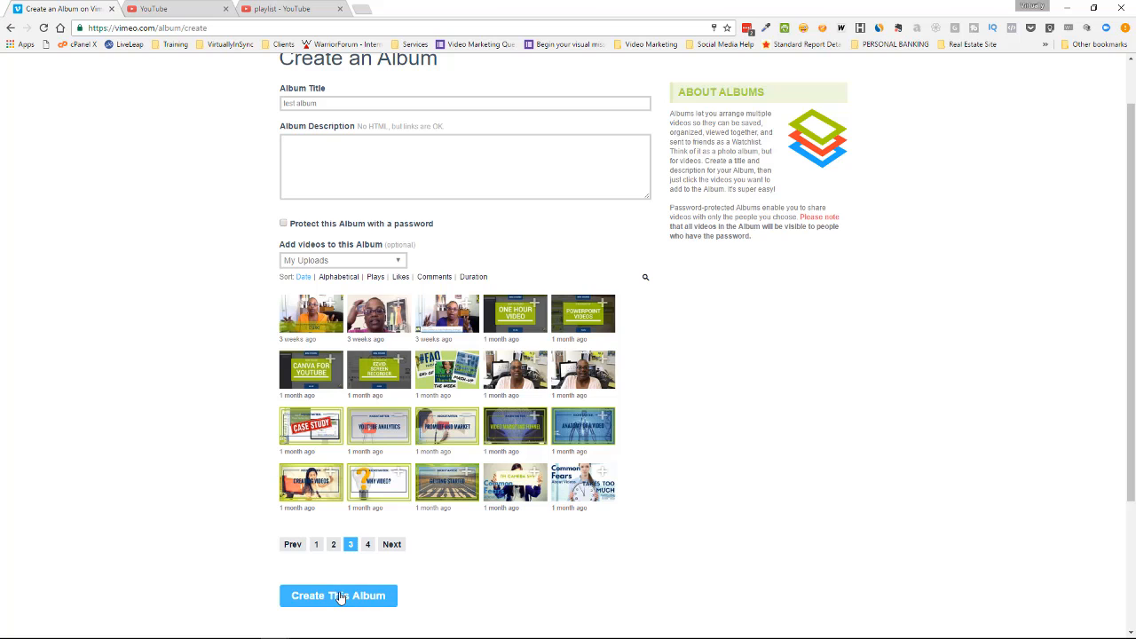
{"action": "left_click", "coordinate": [340, 596]}
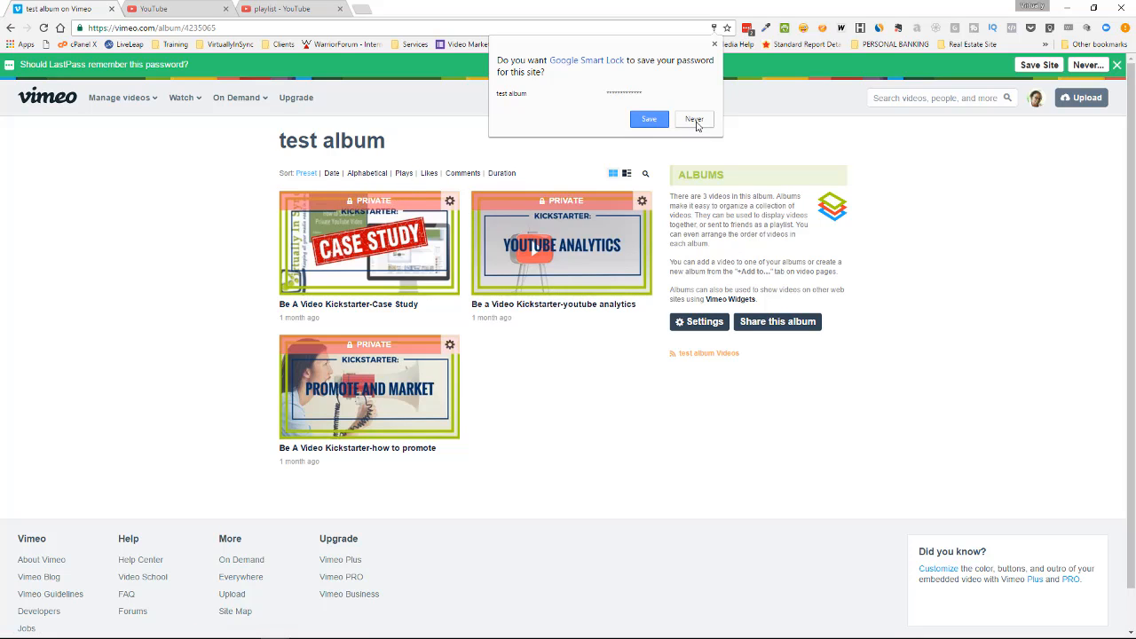
{"action": "left_click", "coordinate": [694, 121]}
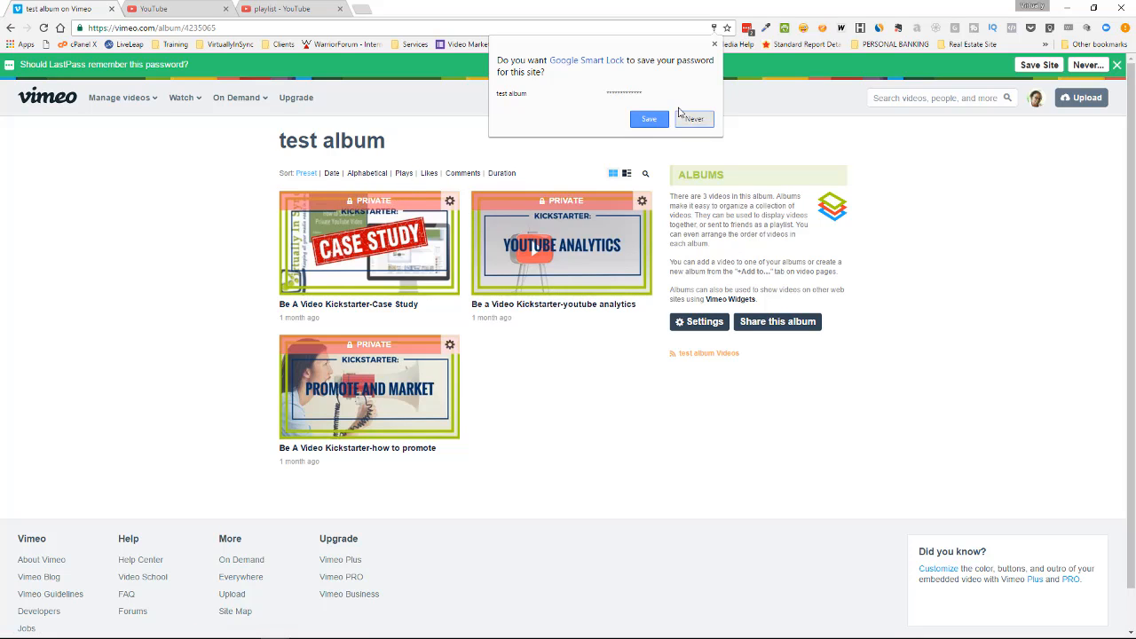
{"action": "left_click", "coordinate": [1117, 67]}
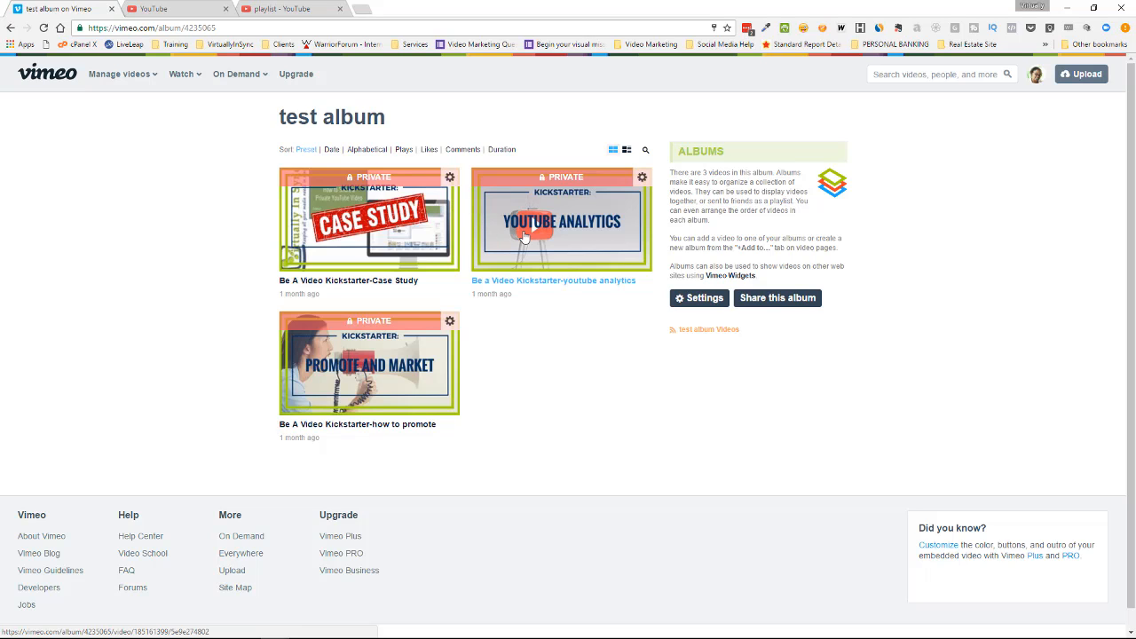
Set who can watch the Case Study video to "Only people I choose" and save its privacy settings.
{"action": "left_click", "coordinate": [450, 180]}
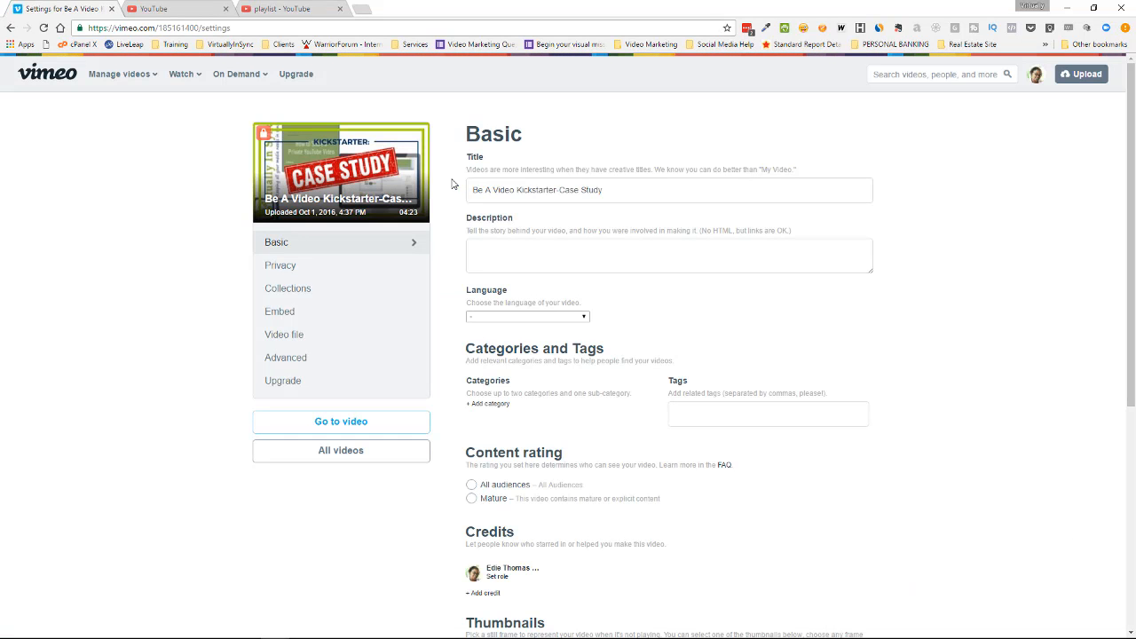
{"action": "left_click", "coordinate": [342, 271]}
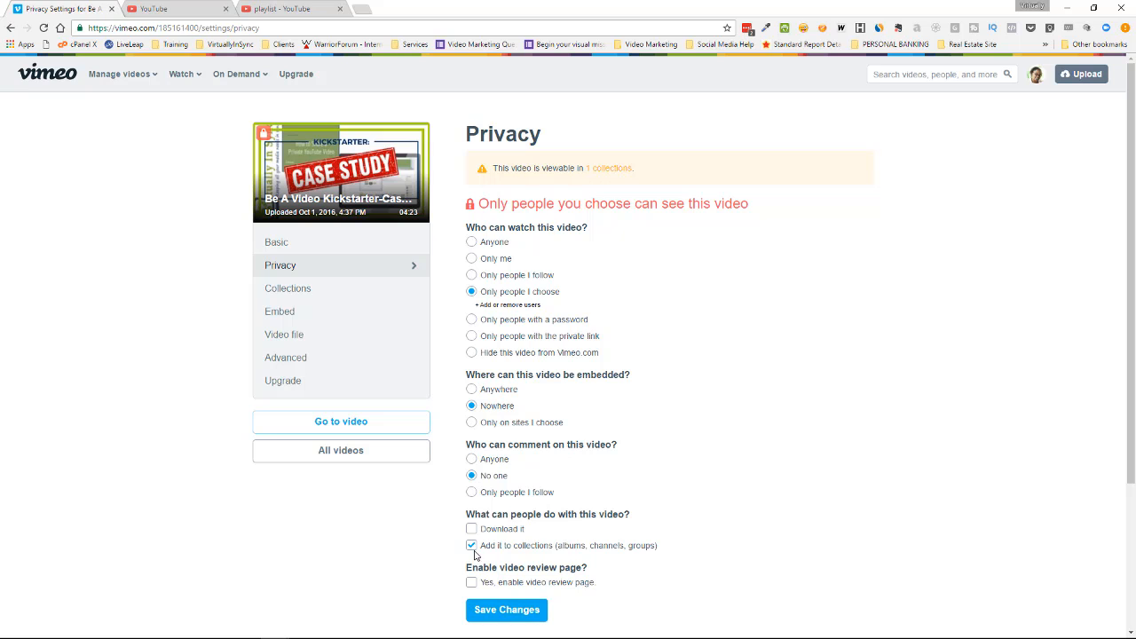
{"action": "left_click", "coordinate": [513, 608]}
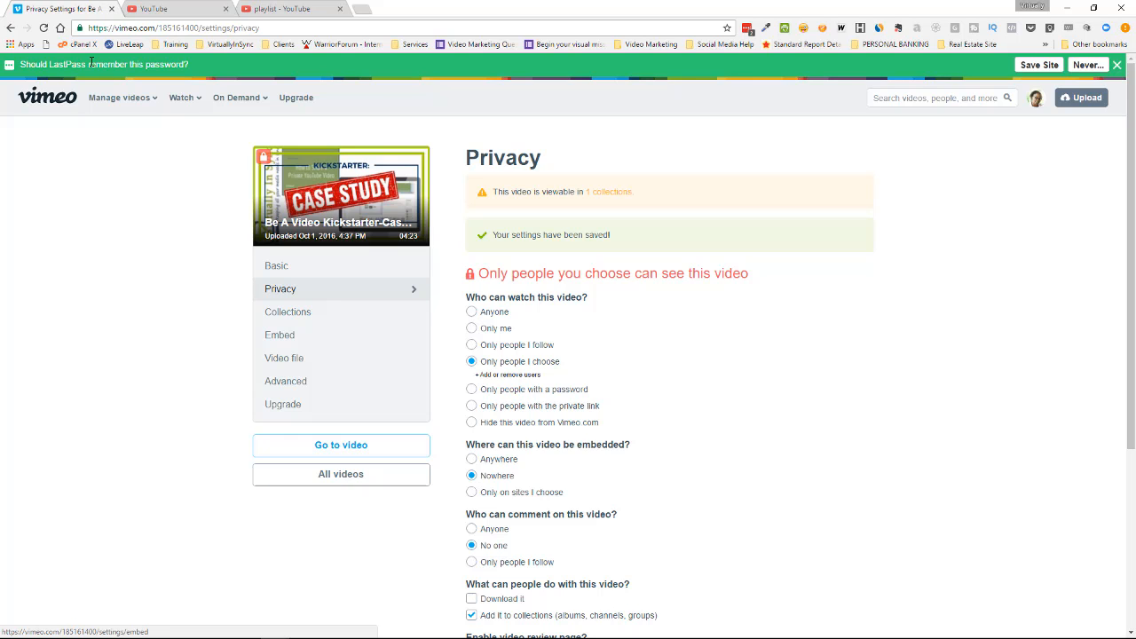
From test album, open the YouTube Analytics video's settings in a new tab, restrict viewing to "Only people I choose" and save.
{"action": "mouse_move", "coordinate": [149, 100]}
{"action": "left_click", "coordinate": [143, 144]}
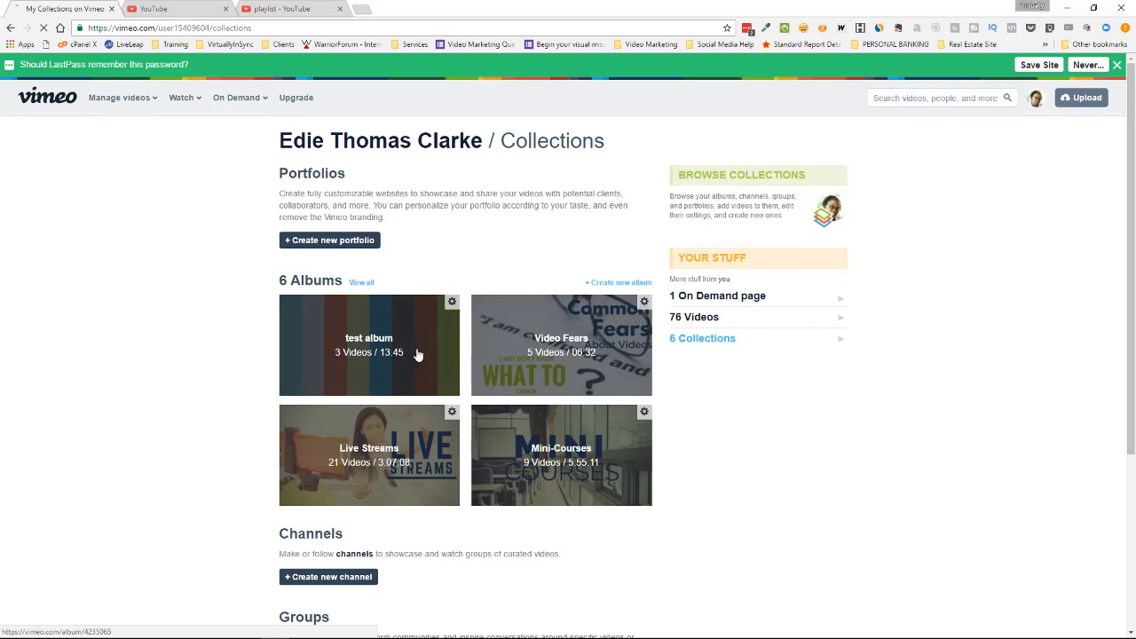
{"action": "left_click", "coordinate": [416, 354]}
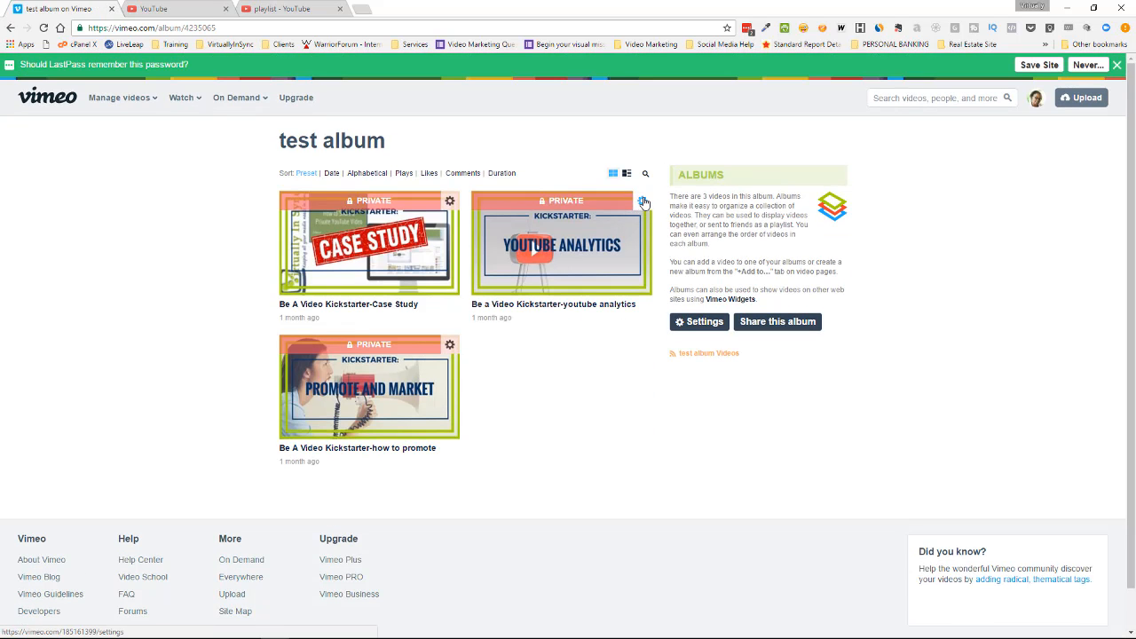
{"action": "right_click", "coordinate": [640, 199]}
{"action": "left_click", "coordinate": [687, 207]}
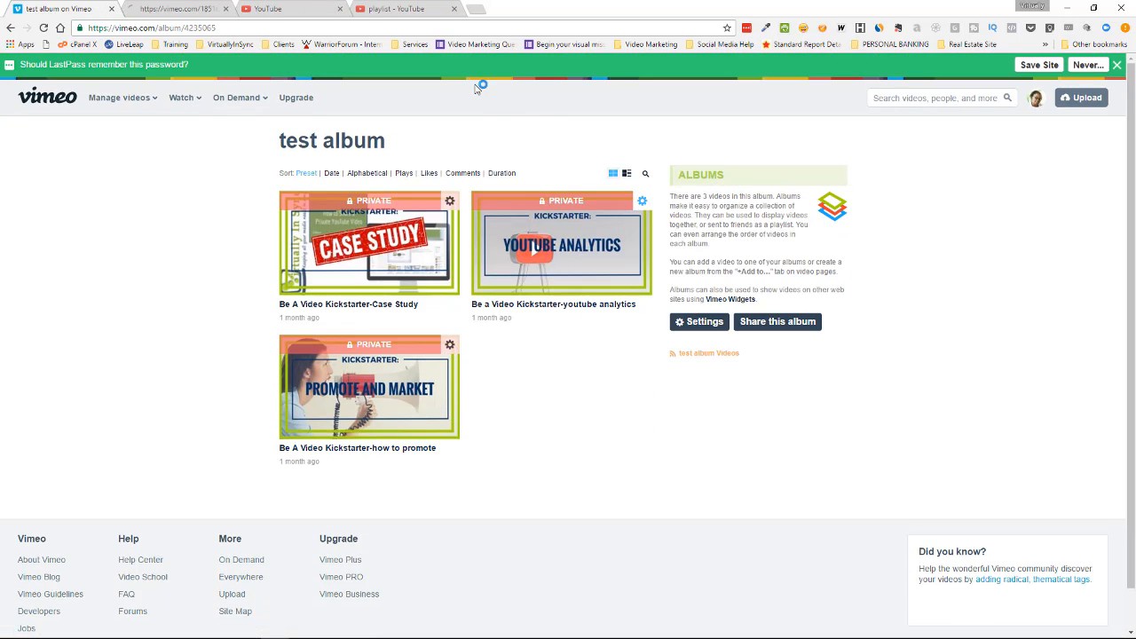
{"action": "left_click", "coordinate": [174, 9]}
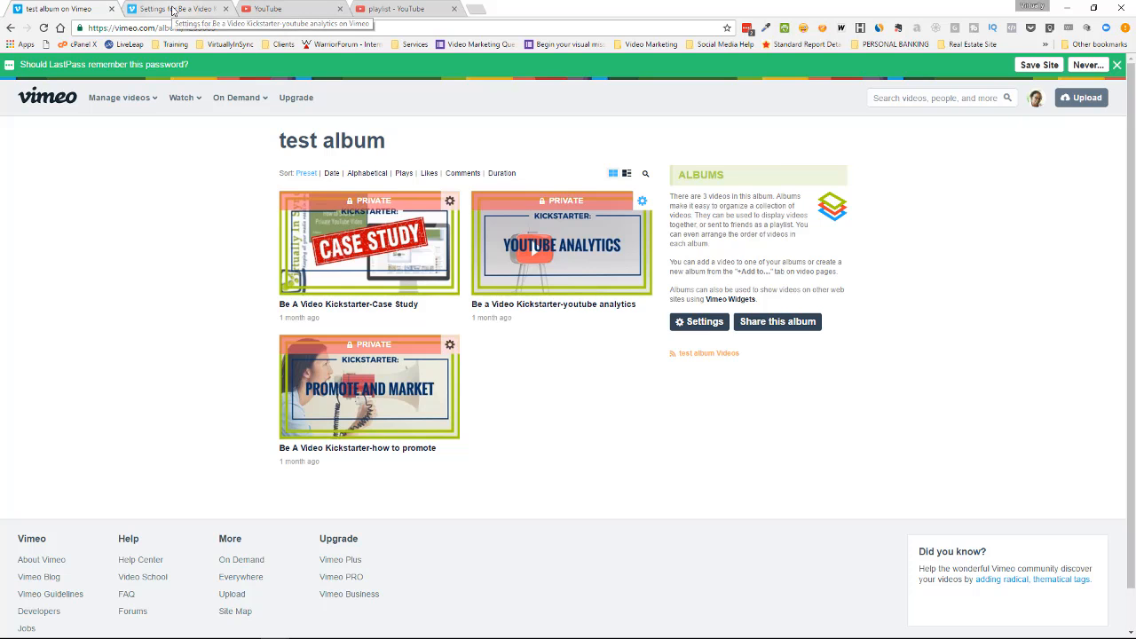
{"action": "left_click", "coordinate": [293, 264]}
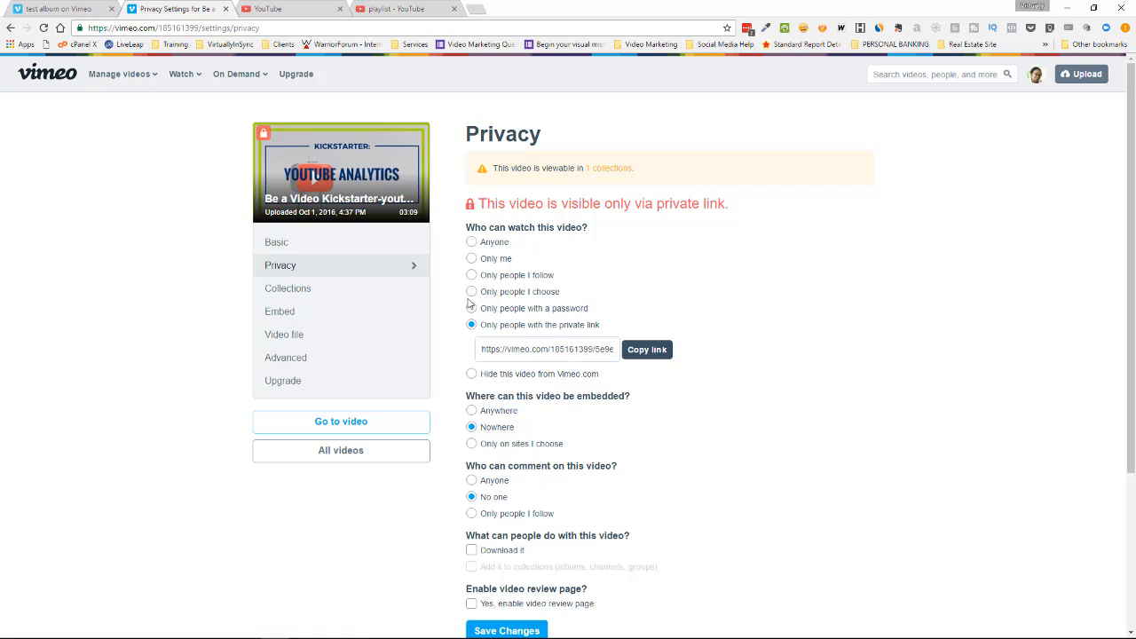
{"action": "left_click", "coordinate": [471, 292]}
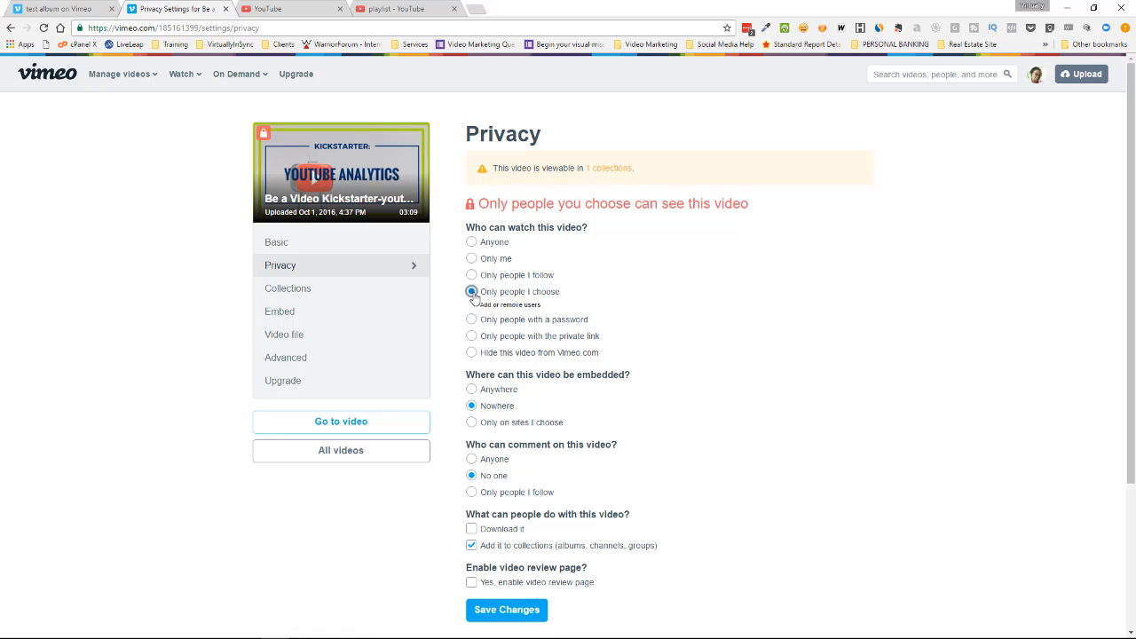
{"action": "left_click", "coordinate": [507, 610]}
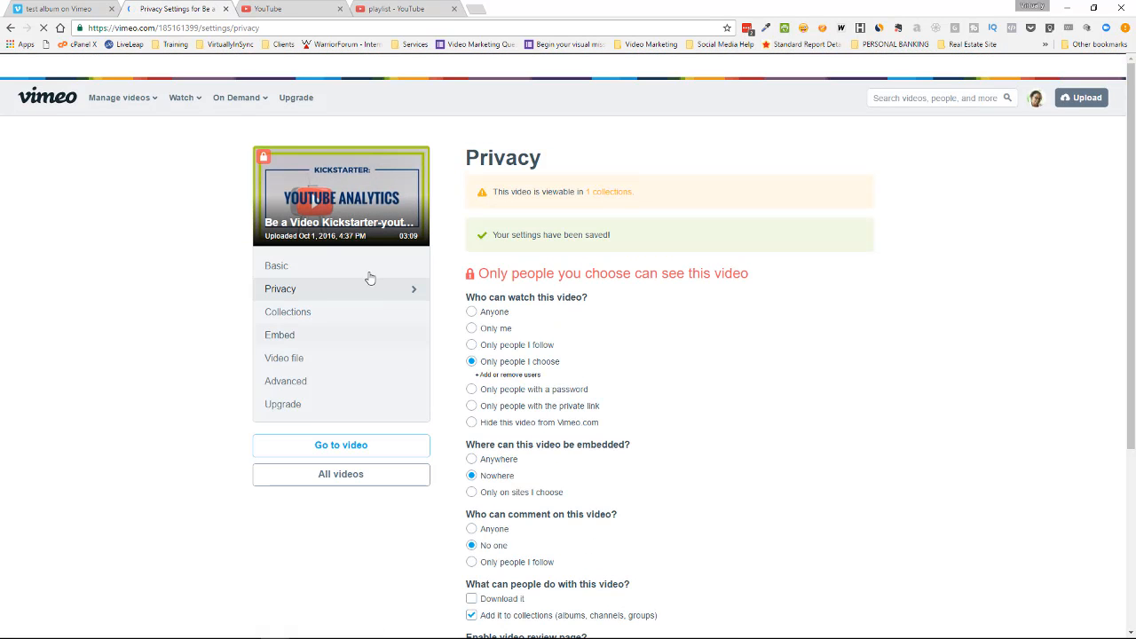
From test album, open the Promote and Market video's settings in a new tab, restrict viewing to "Only people I choose" and save.
{"action": "left_click", "coordinate": [55, 9]}
{"action": "right_click", "coordinate": [448, 345]}
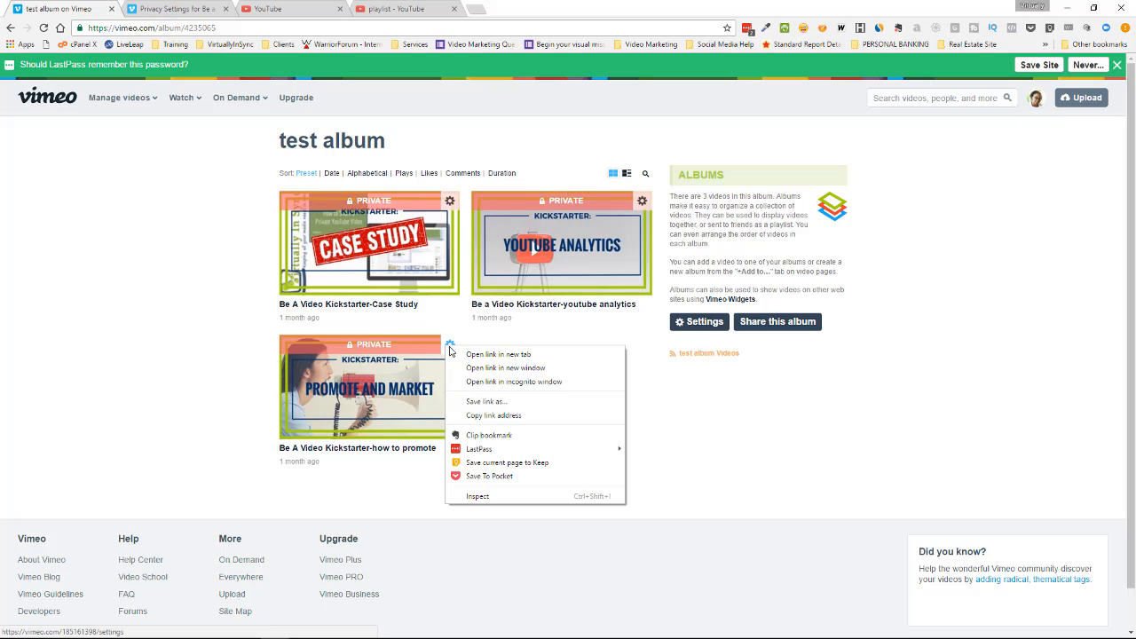
{"action": "left_click", "coordinate": [501, 354]}
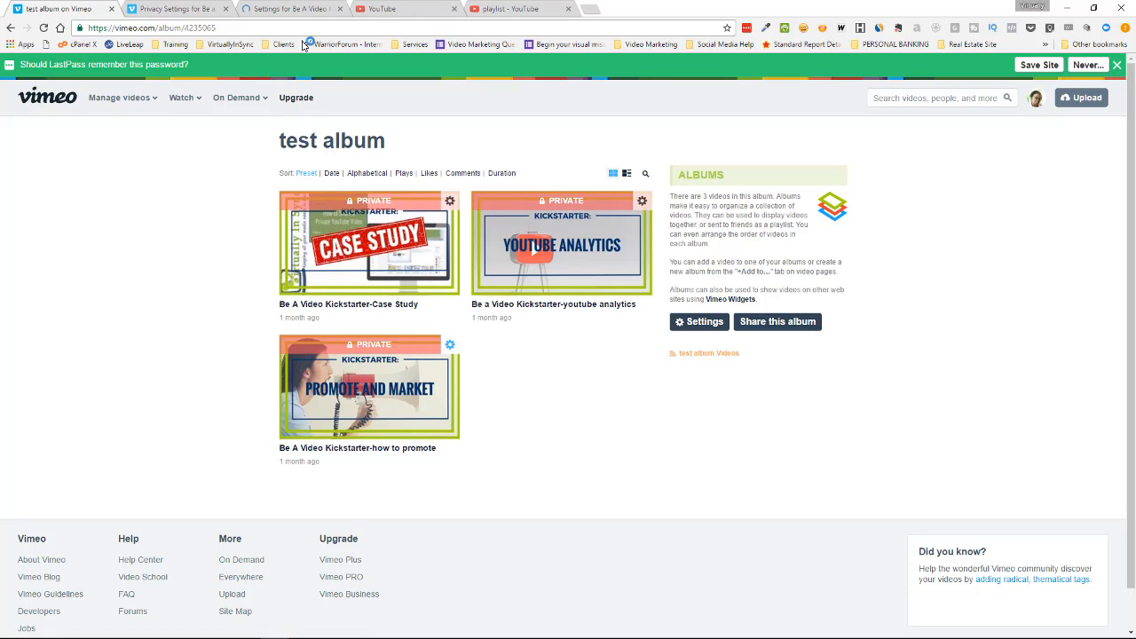
{"action": "left_click", "coordinate": [293, 9]}
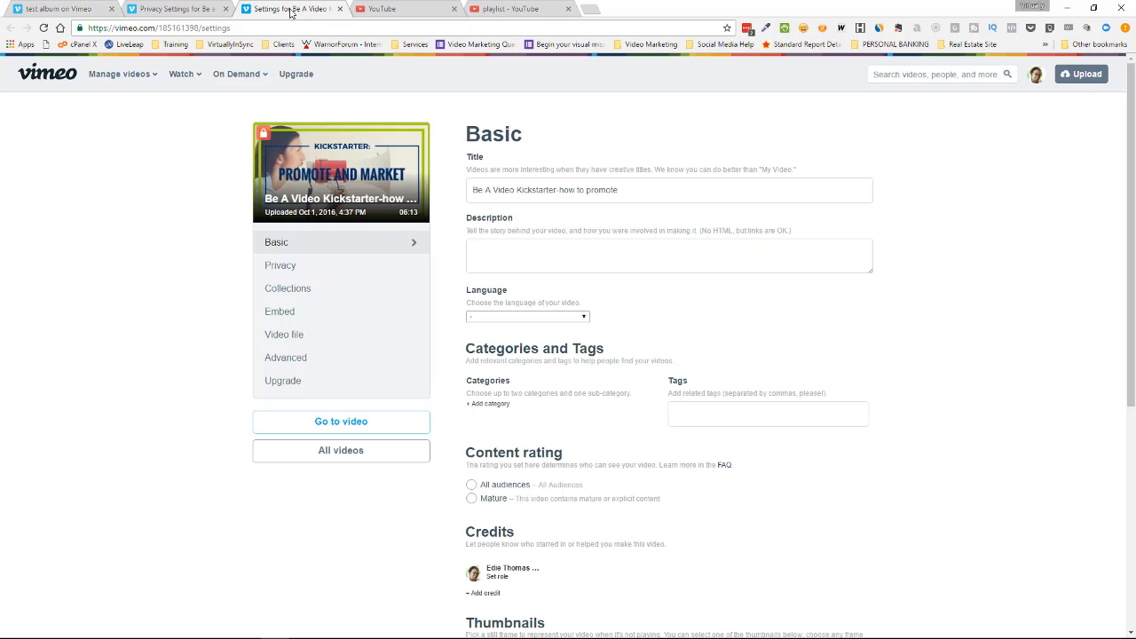
{"action": "left_click", "coordinate": [306, 265]}
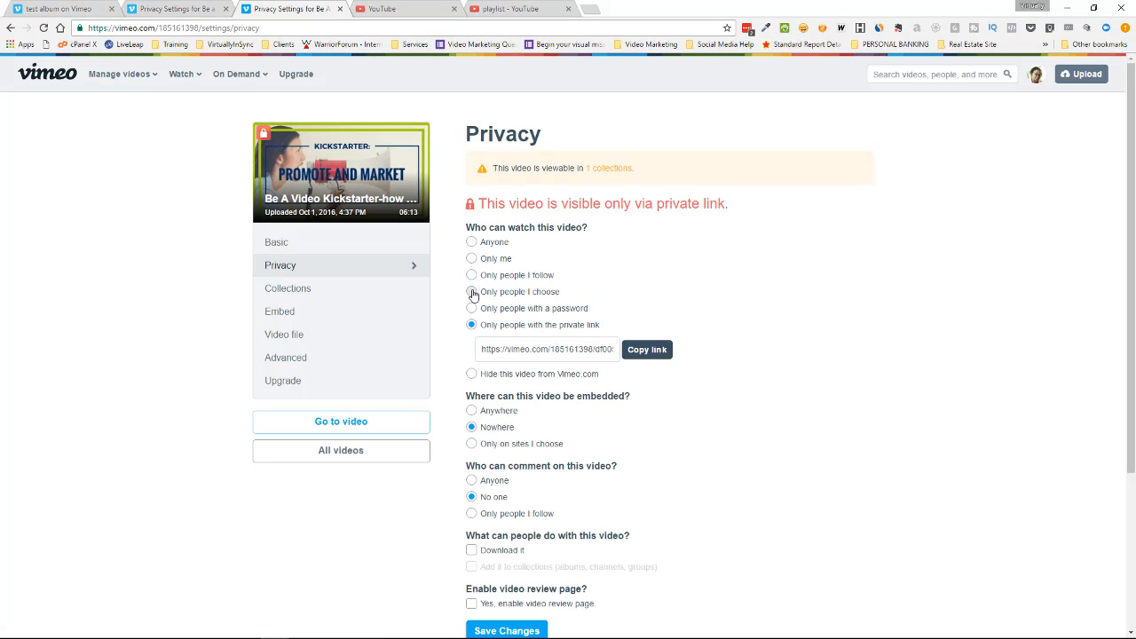
{"action": "left_click", "coordinate": [471, 292]}
{"action": "scroll", "coordinate": [557, 335], "scroll_direction": "down", "scroll_amount": 3}
{"action": "left_click", "coordinate": [524, 410]}
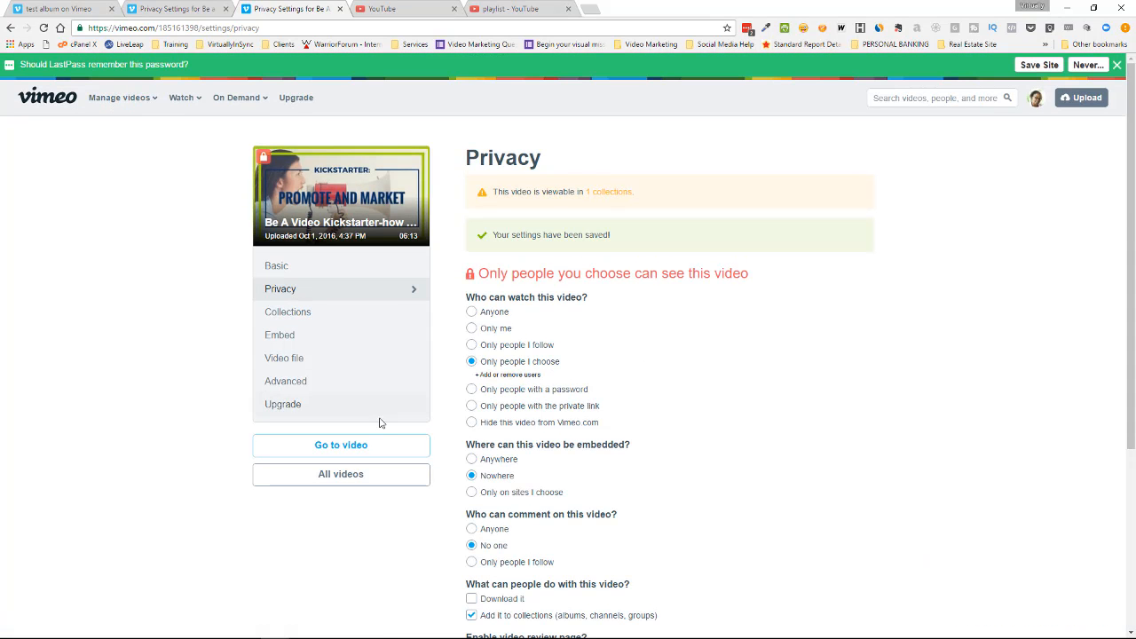
In test album's settings, turn on password protection, replace the prefilled entry with the album password and save the privacy changes.
{"action": "left_click", "coordinate": [55, 8]}
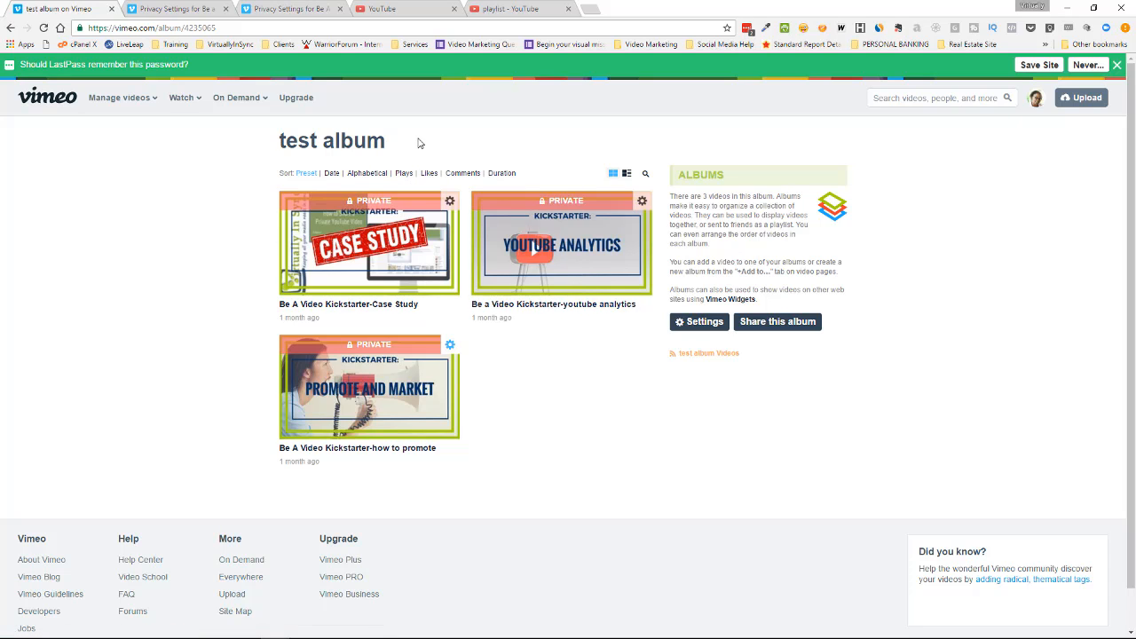
{"action": "left_click", "coordinate": [700, 323]}
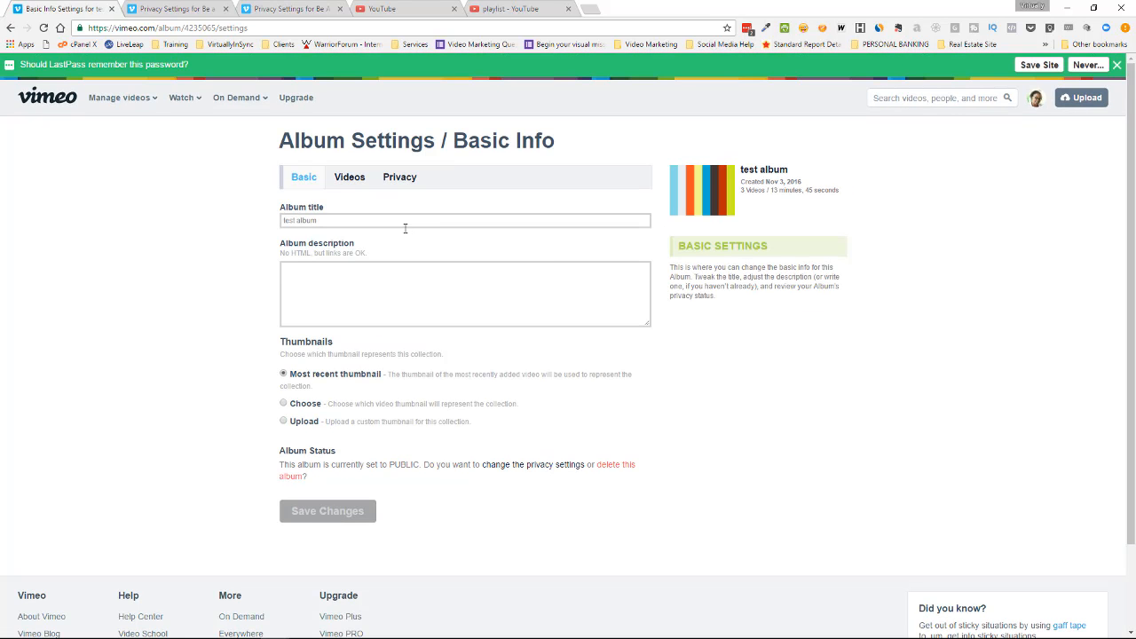
{"action": "left_click", "coordinate": [350, 178]}
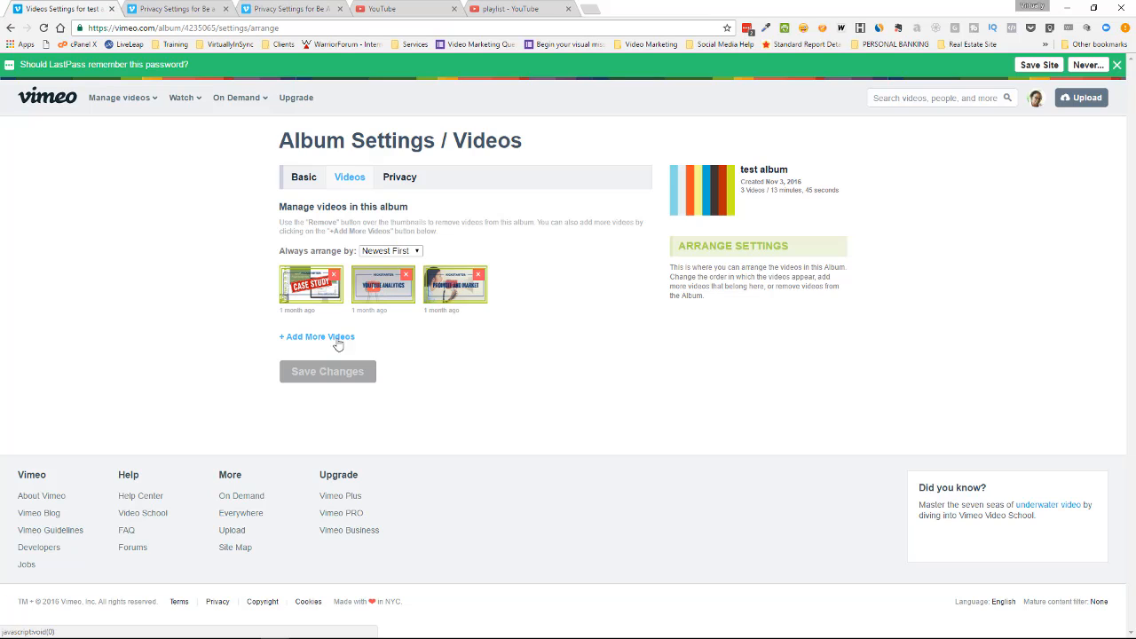
{"action": "left_click", "coordinate": [403, 178]}
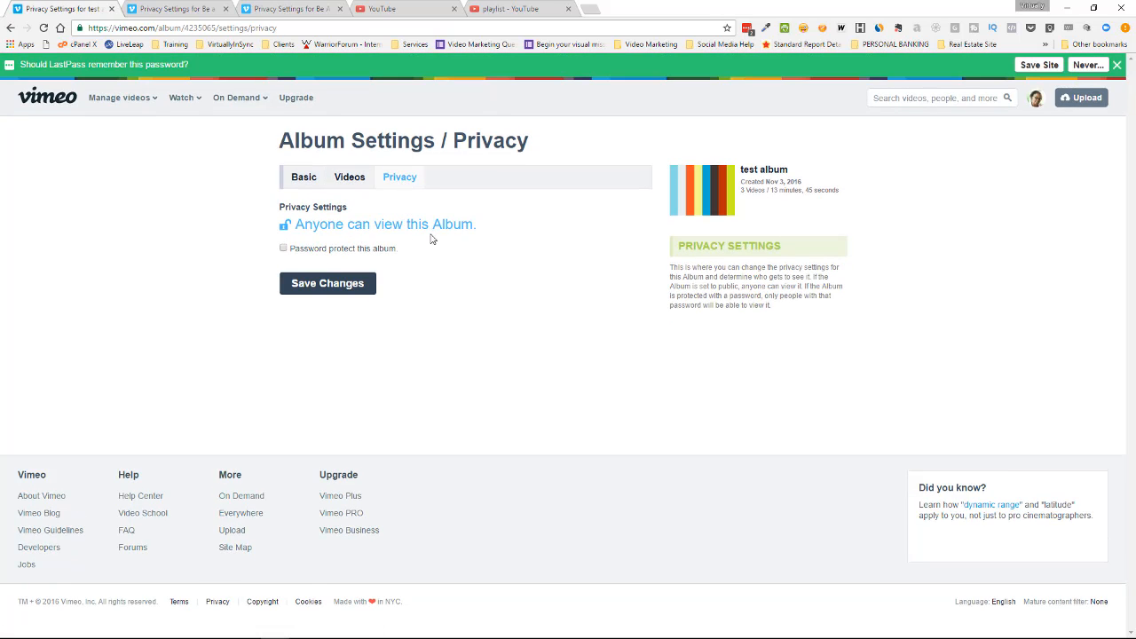
{"action": "left_click", "coordinate": [283, 248]}
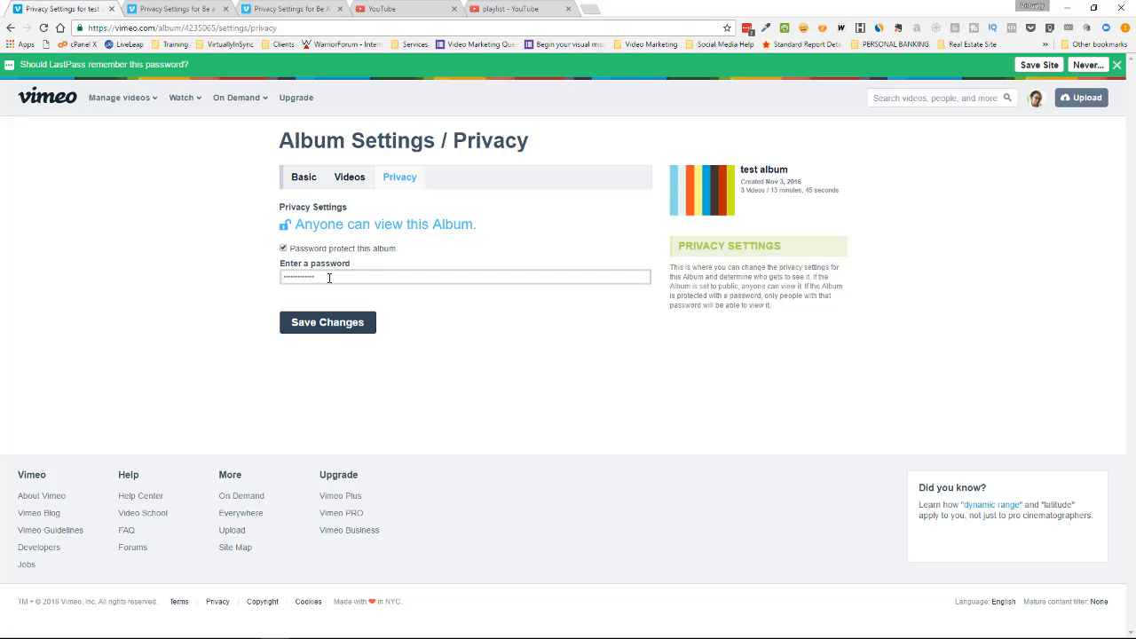
{"action": "left_click", "coordinate": [281, 277]}
{"action": "left_click_drag", "start_coordinate": [325, 276], "coordinate": [287, 276]}
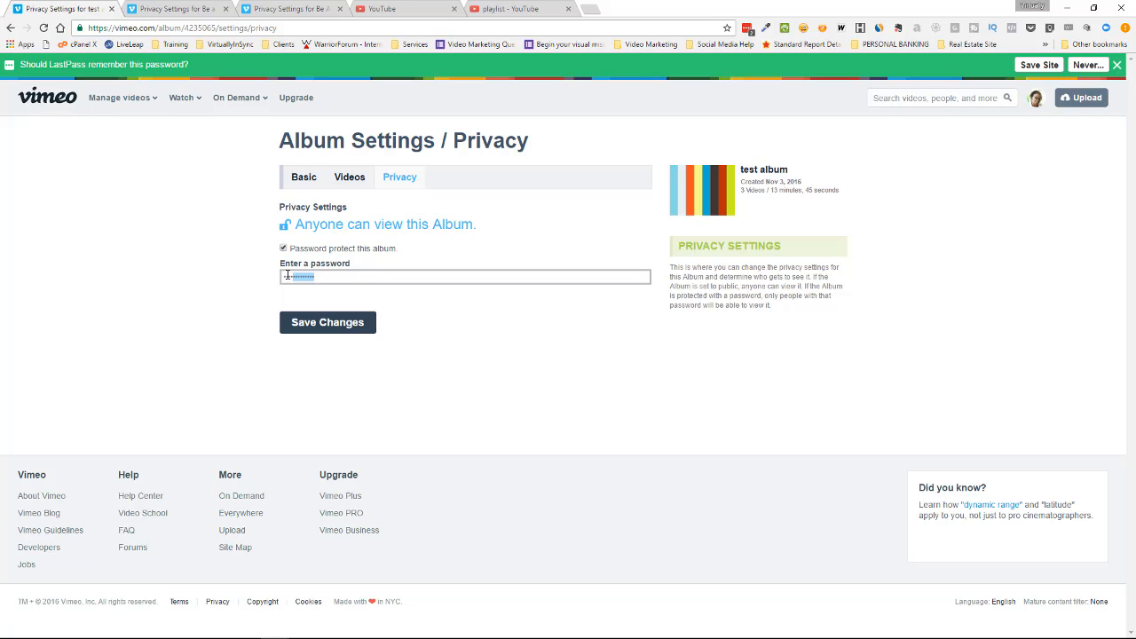
{"action": "key", "text": "BackSpace"}
{"action": "left_click", "coordinate": [328, 323]}
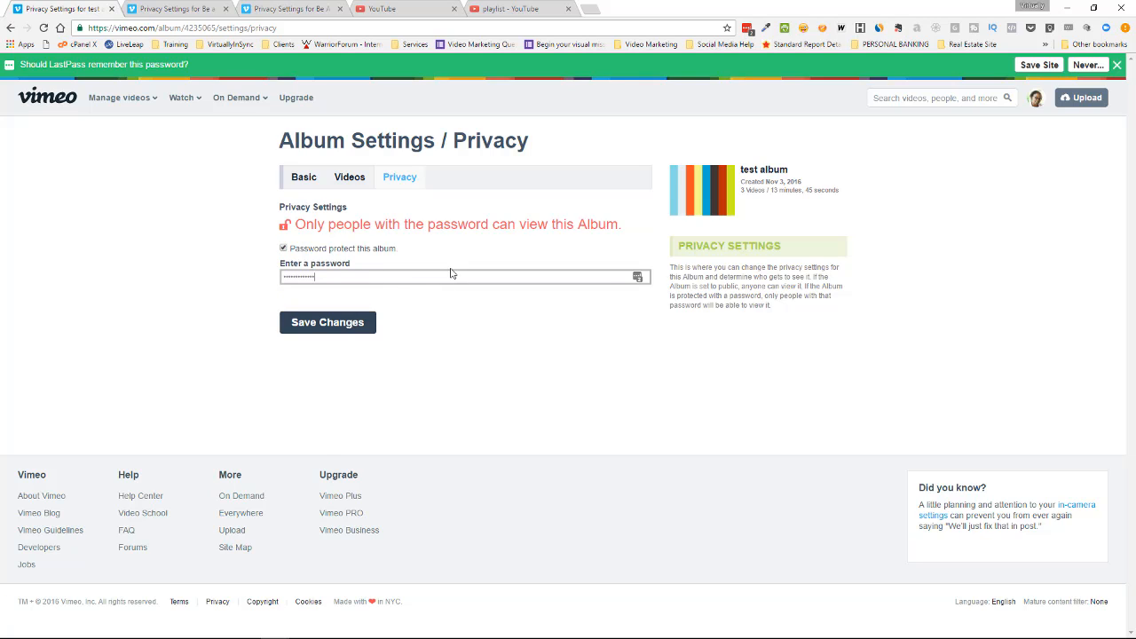
Upload the image "2 (2016_09_30 17_51_55 UTC)" as the album's custom thumbnail and save the basic settings.
{"action": "left_click", "coordinate": [301, 179]}
{"action": "left_click", "coordinate": [616, 96]}
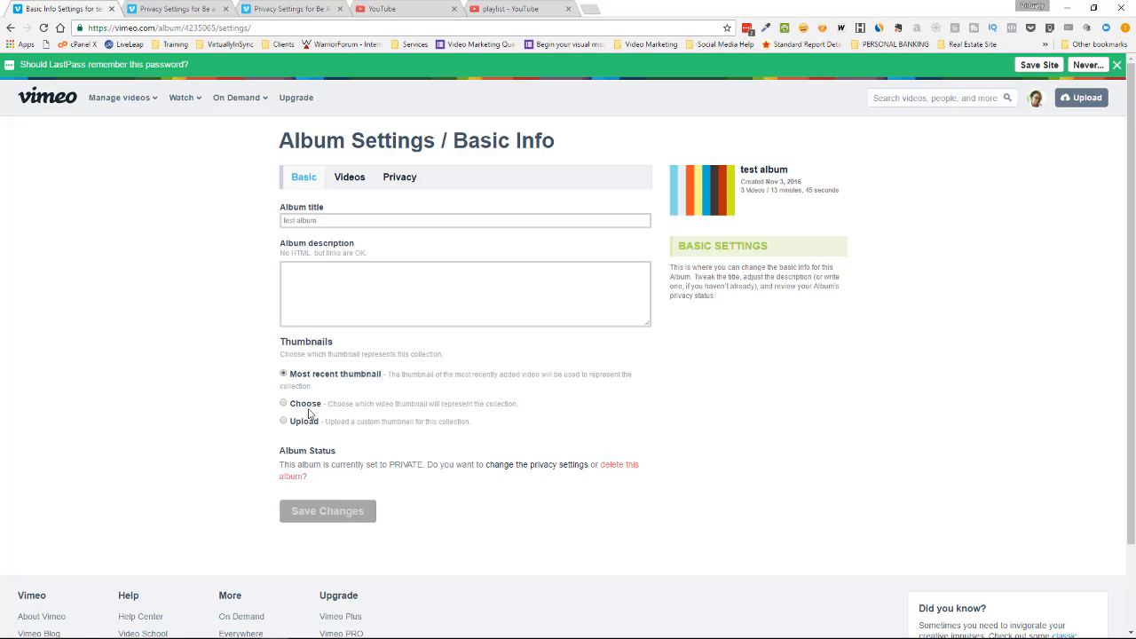
{"action": "left_click", "coordinate": [284, 421]}
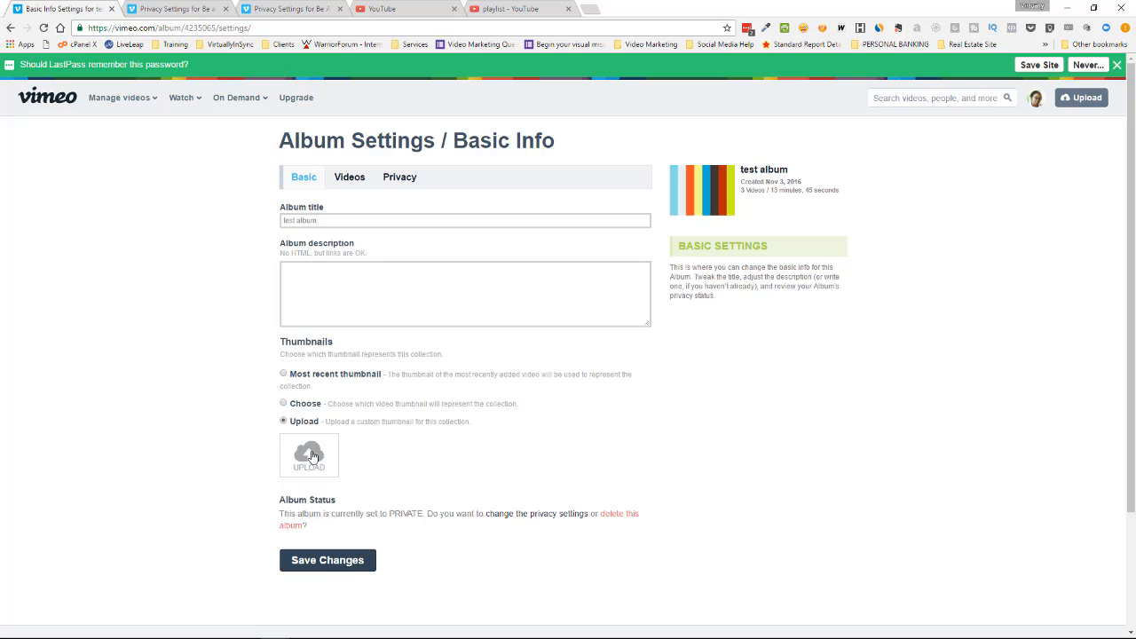
{"action": "left_click", "coordinate": [321, 455]}
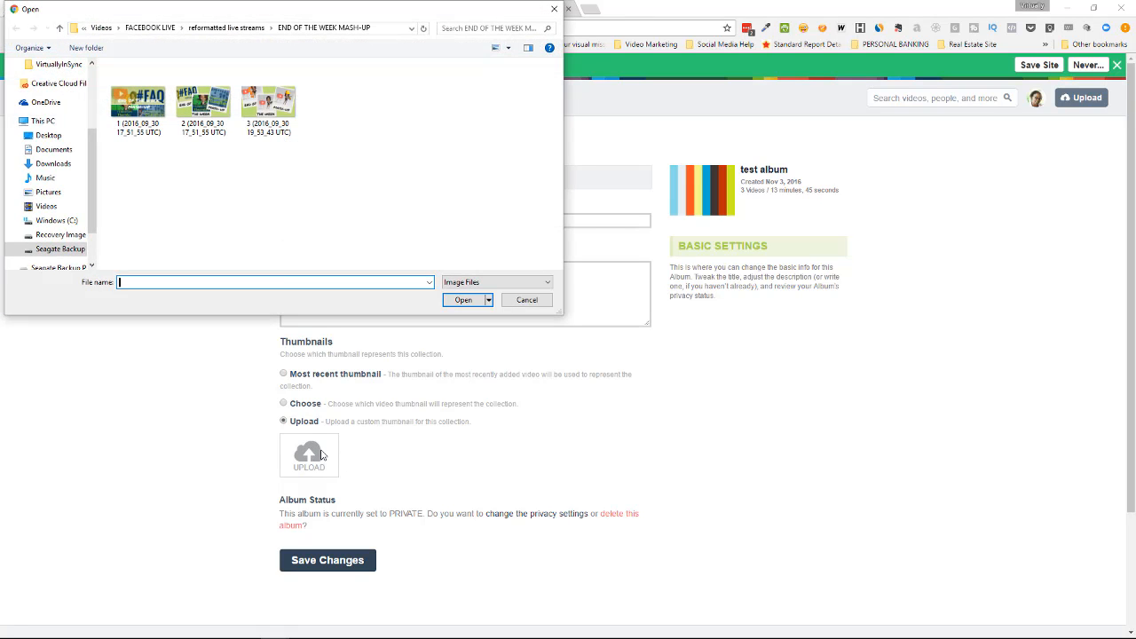
{"action": "left_click", "coordinate": [201, 110]}
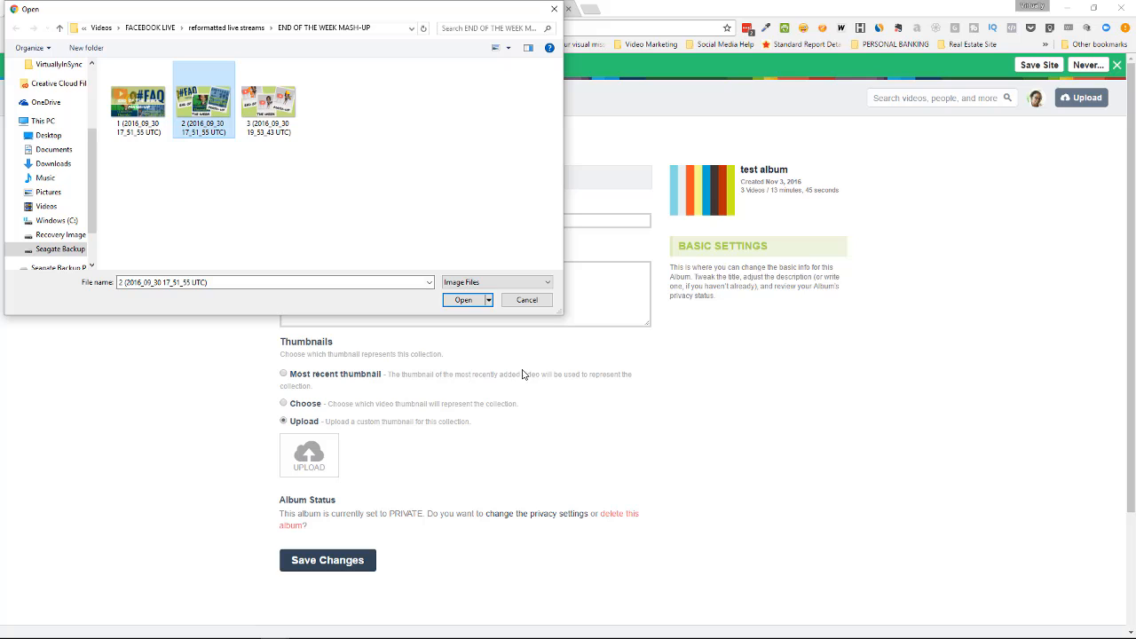
{"action": "left_click", "coordinate": [456, 300]}
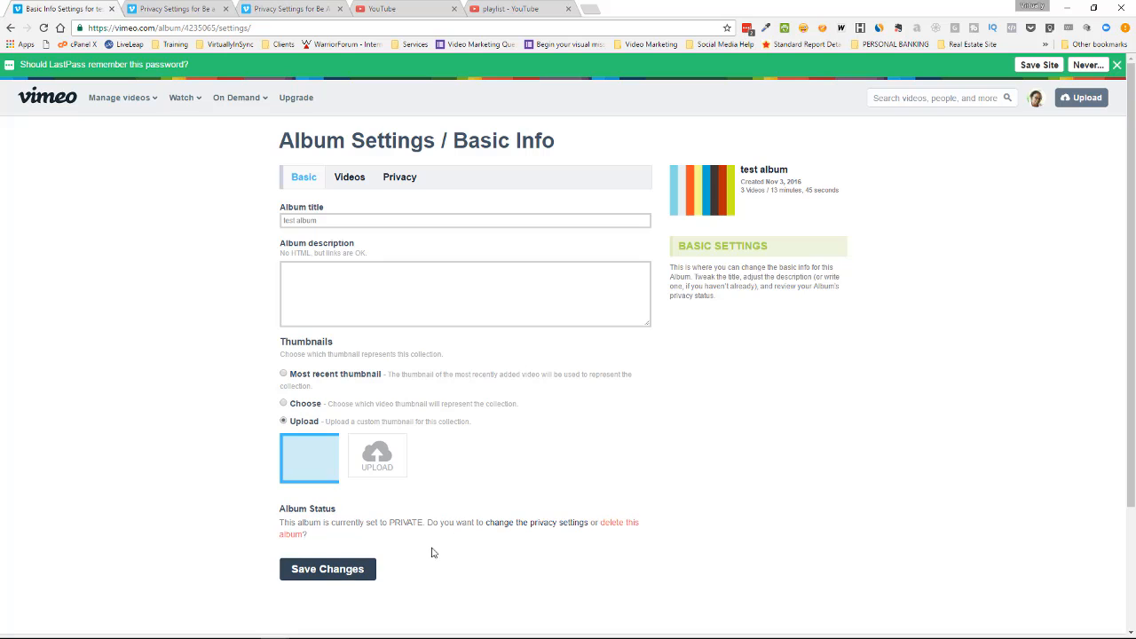
{"action": "left_click", "coordinate": [337, 570]}
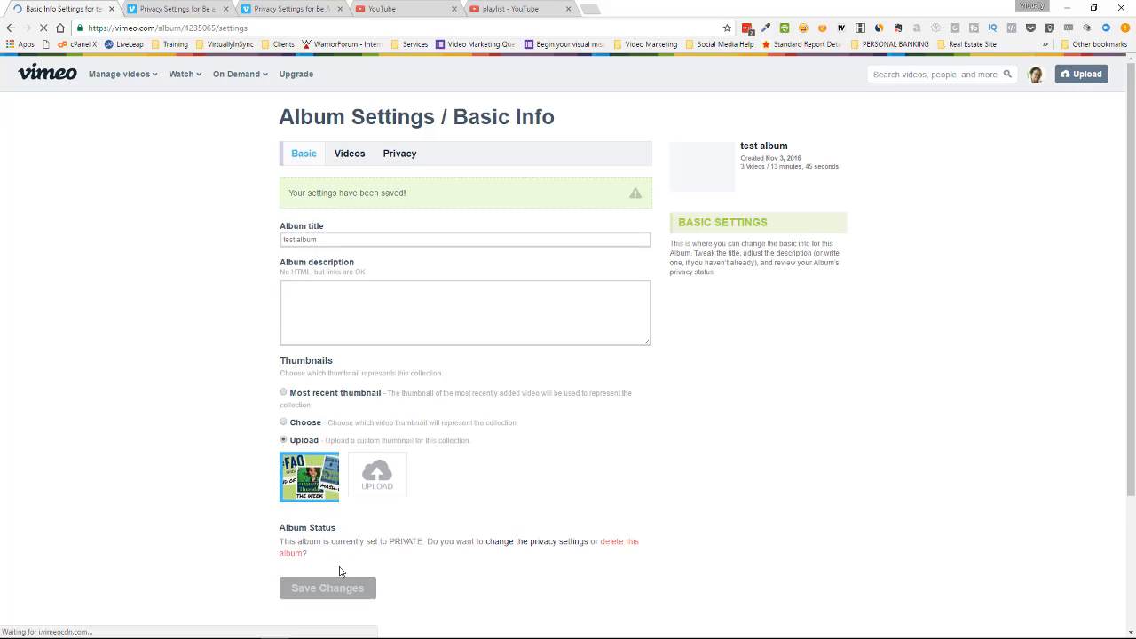
Reopen test album from the collections and share it with the first recipient's email address, leaving the personal message empty.
{"action": "mouse_move", "coordinate": [124, 98]}
{"action": "left_click", "coordinate": [139, 145]}
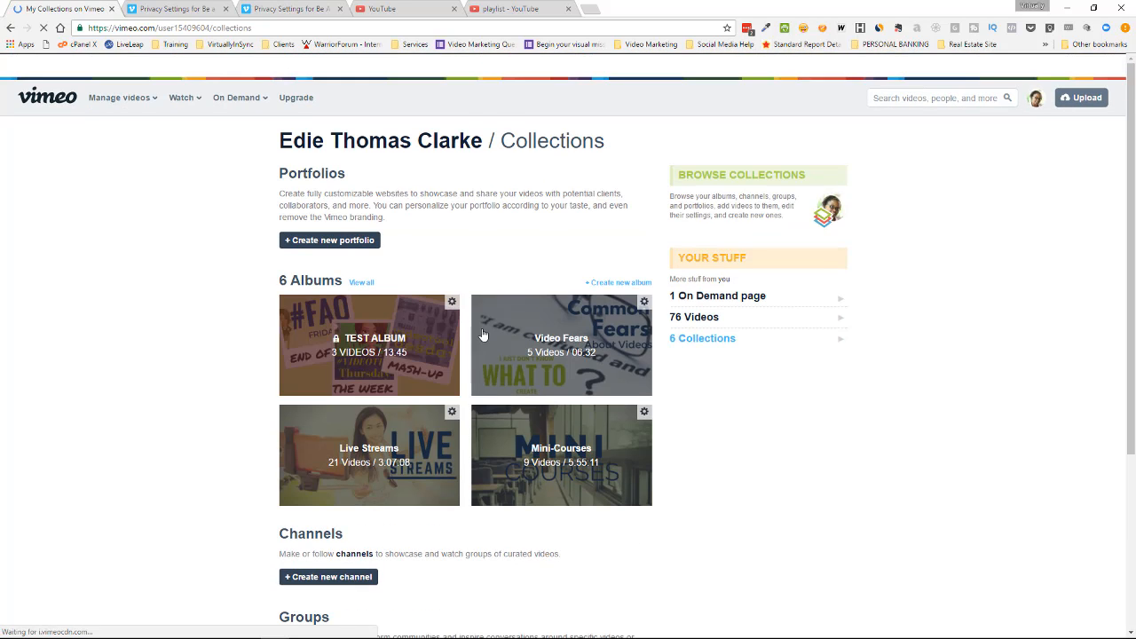
{"action": "left_click", "coordinate": [397, 360]}
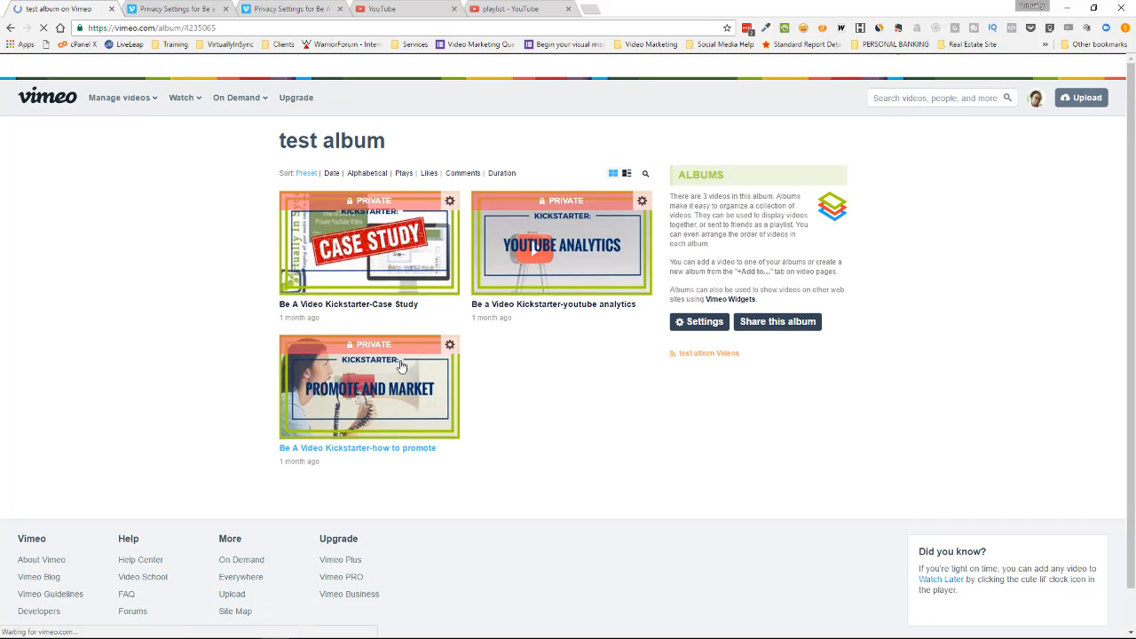
{"action": "left_click", "coordinate": [767, 325]}
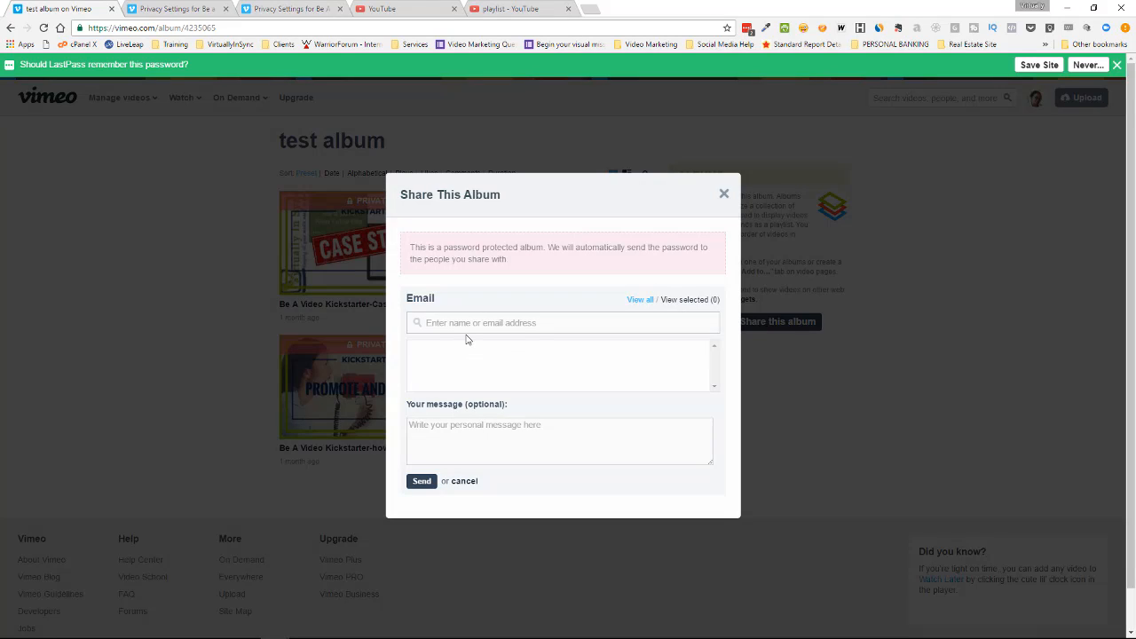
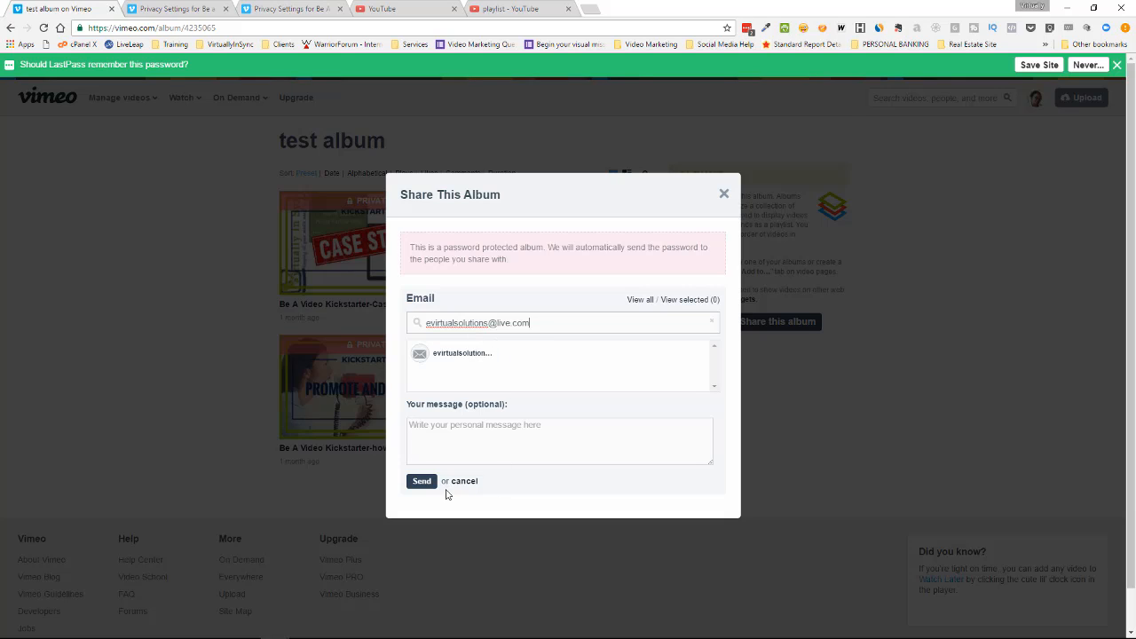
{"action": "left_click", "coordinate": [442, 433]}
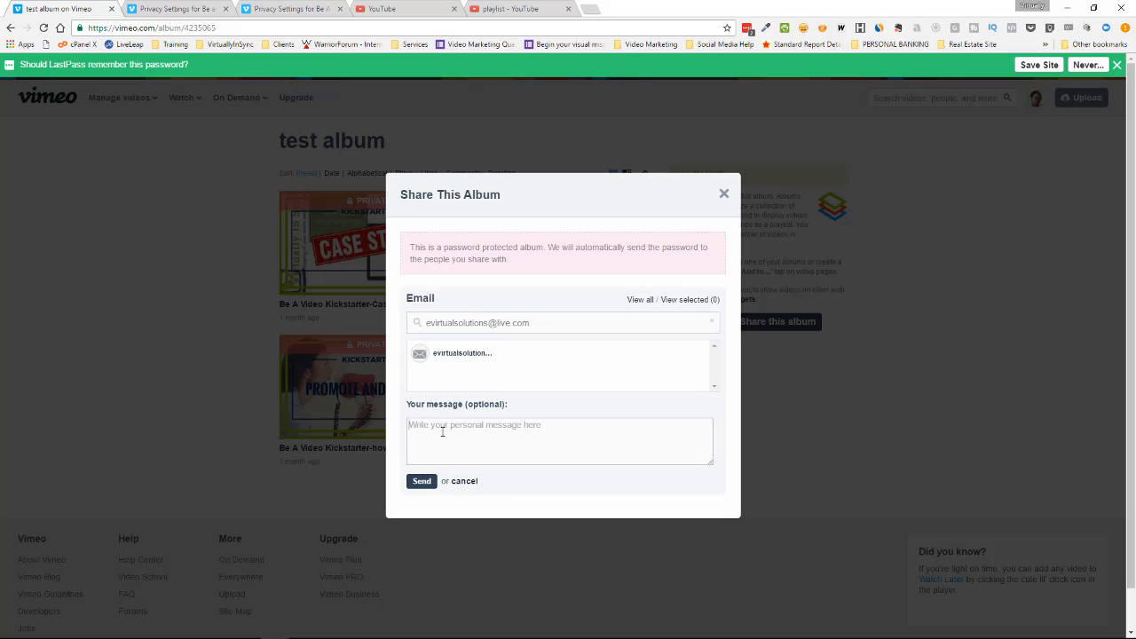
{"action": "left_click", "coordinate": [422, 482]}
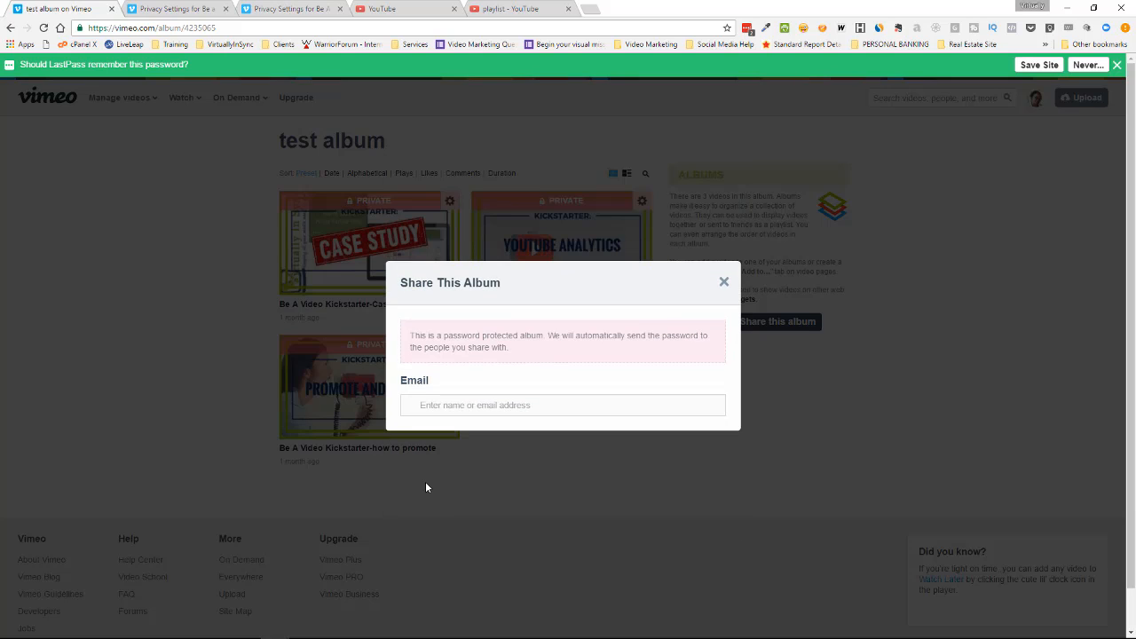
Share the album with a second recipient by entering their email address and sending the invitation without a message.
{"action": "left_click", "coordinate": [449, 407]}
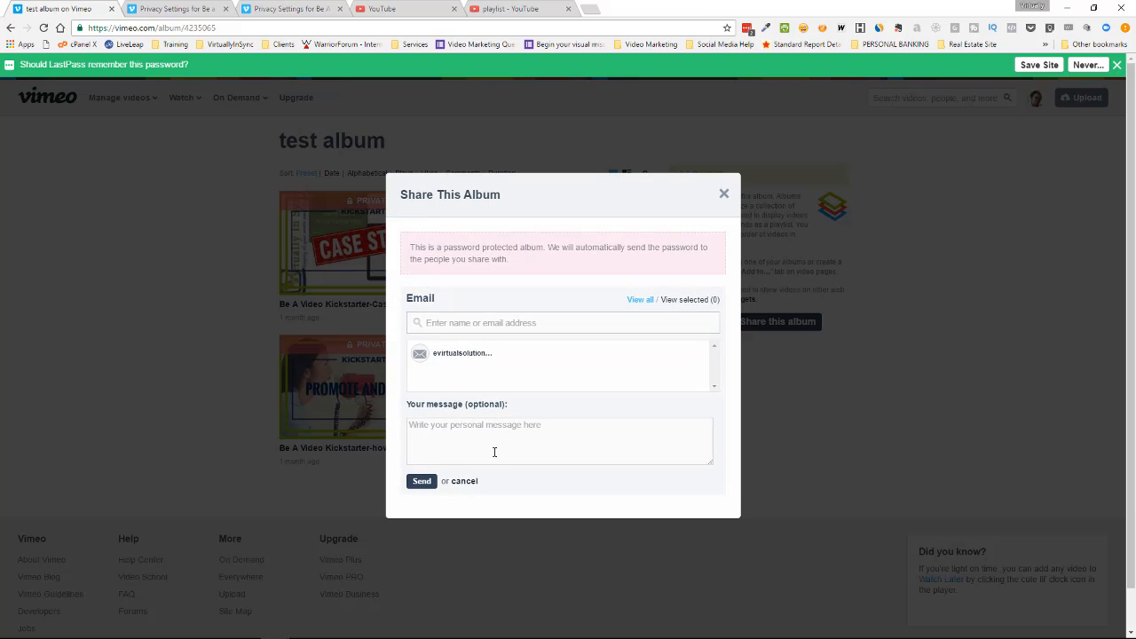
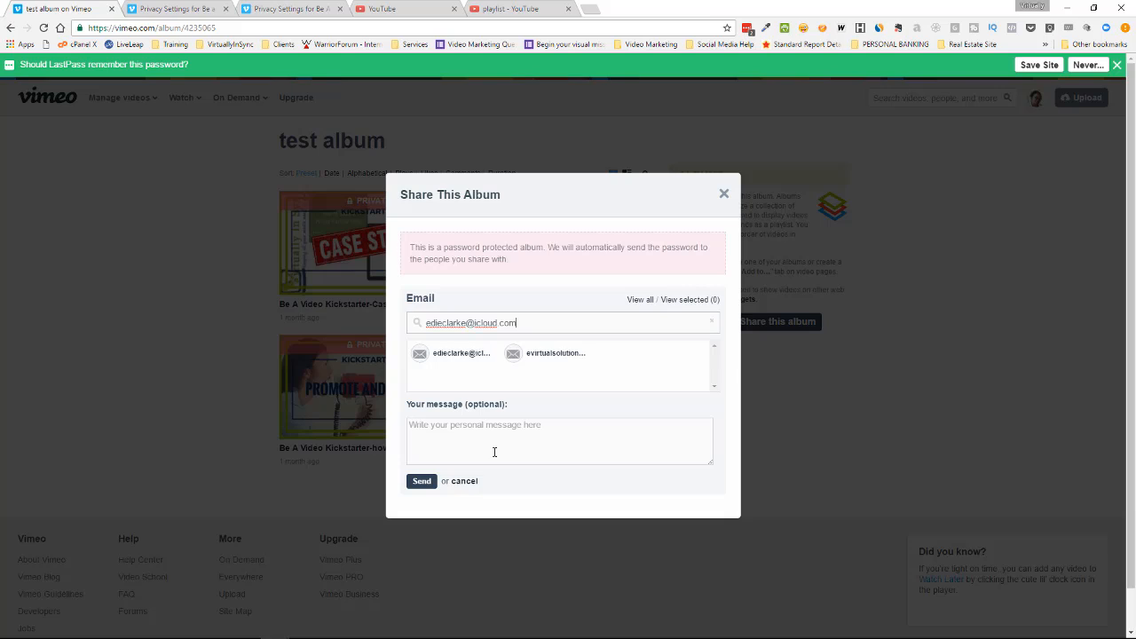
{"action": "left_click", "coordinate": [426, 486]}
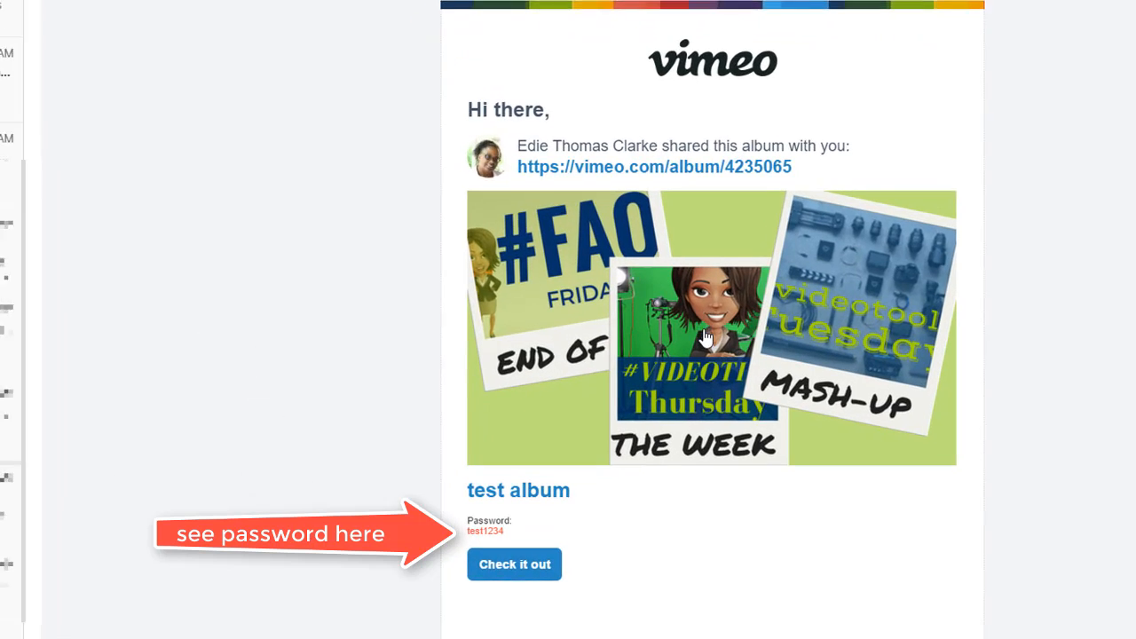
In the recipient's iCloud Mail, open the album from the Vimeo invitation and unlock it with the album password.
{"action": "left_click", "coordinate": [704, 337]}
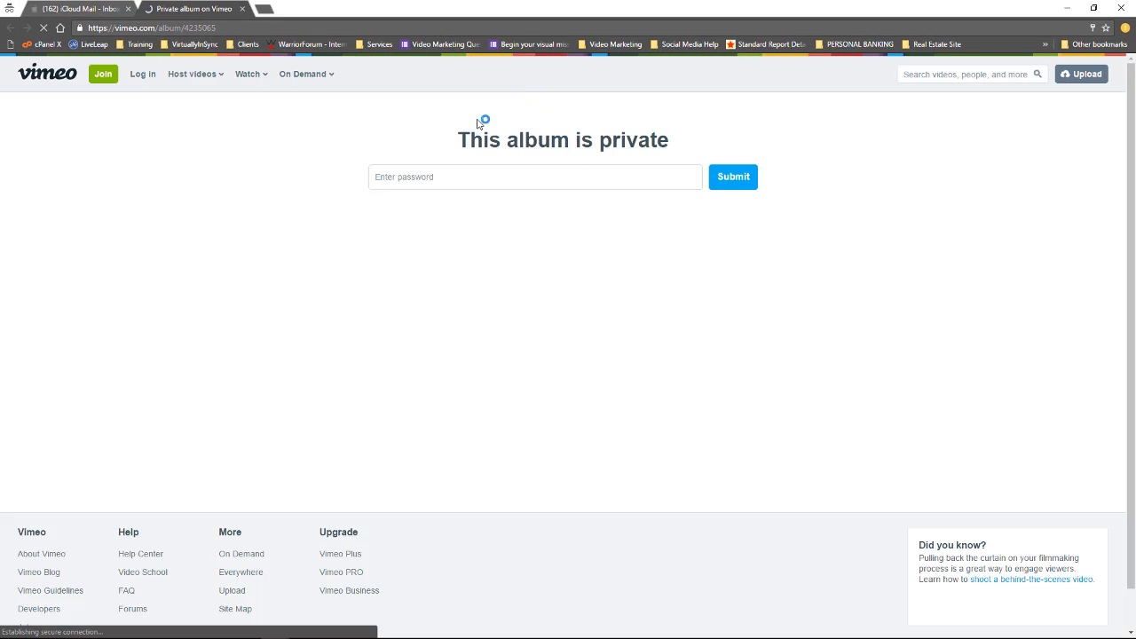
{"action": "left_click", "coordinate": [448, 179]}
{"action": "type", "text": "v"}
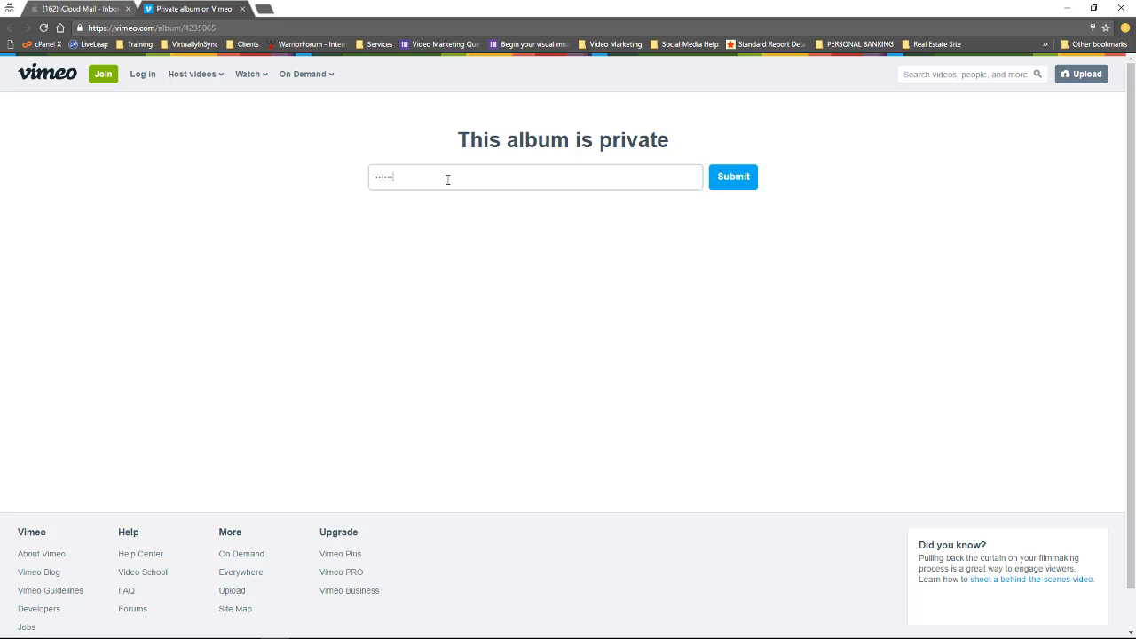
{"action": "left_click", "coordinate": [740, 177]}
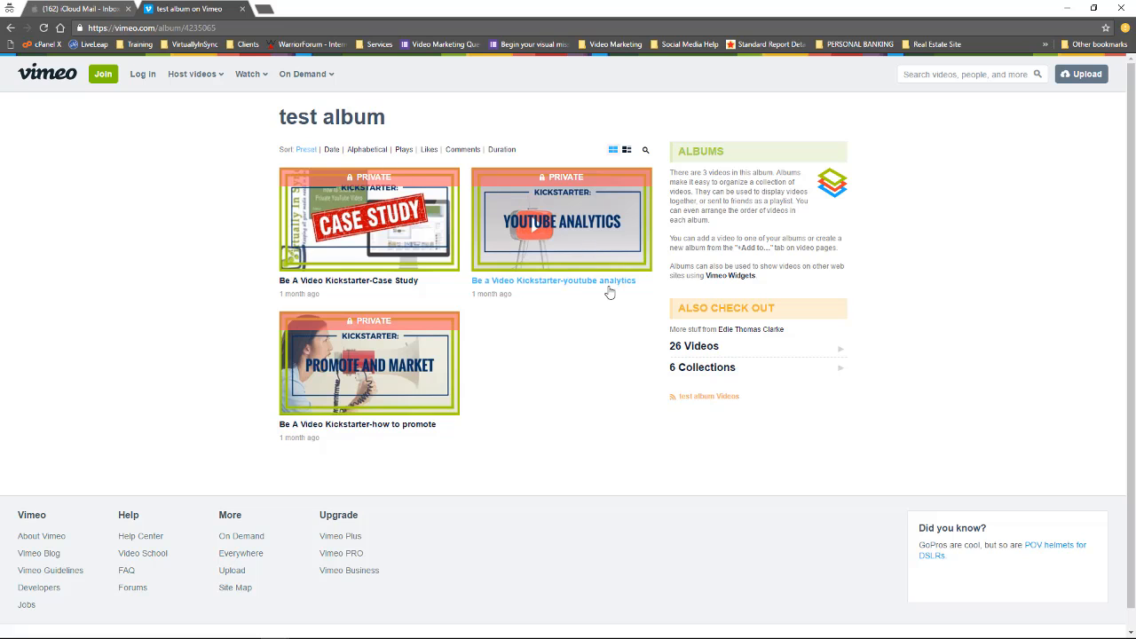
View the Case Study video's page, return to the shared album and open the YouTube Analytics video.
{"action": "left_click", "coordinate": [371, 216]}
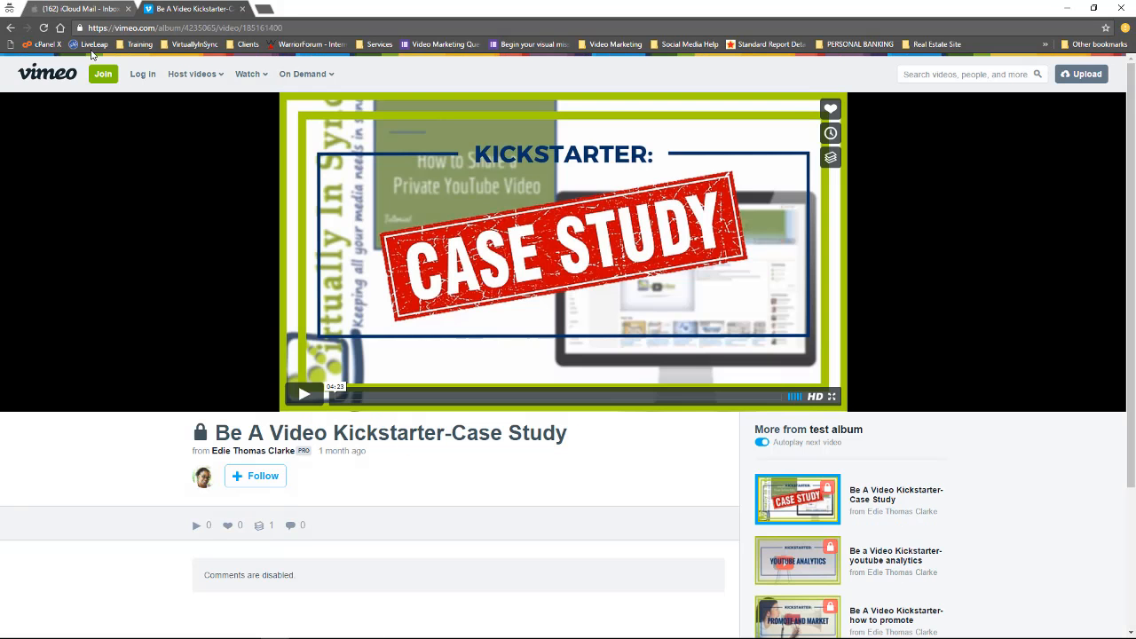
{"action": "left_click", "coordinate": [11, 28]}
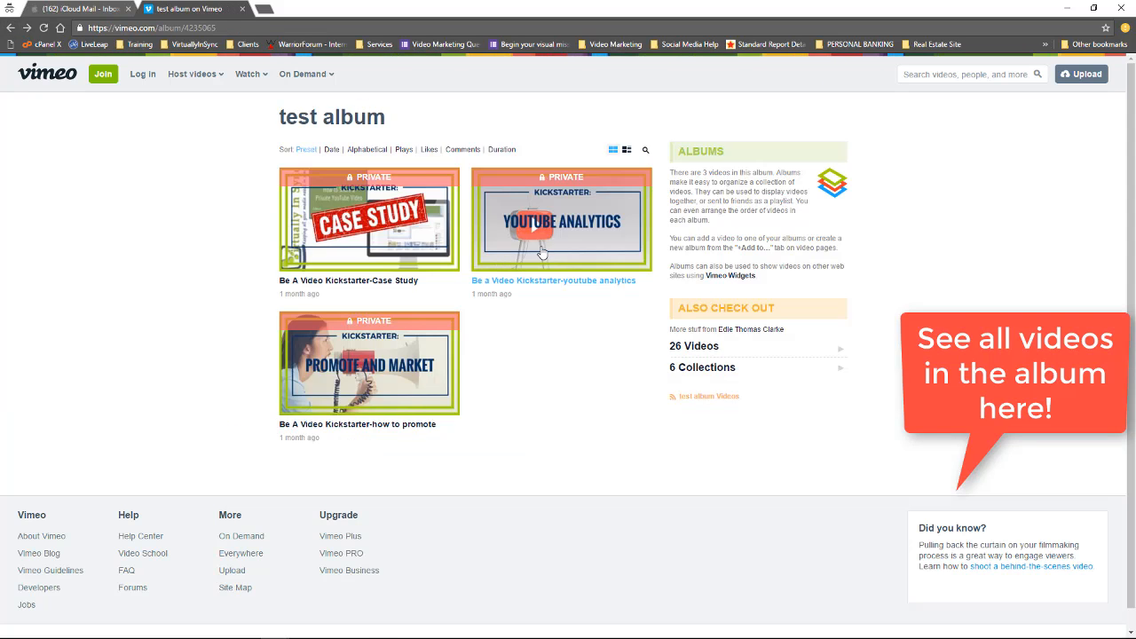
{"action": "left_click", "coordinate": [526, 259]}
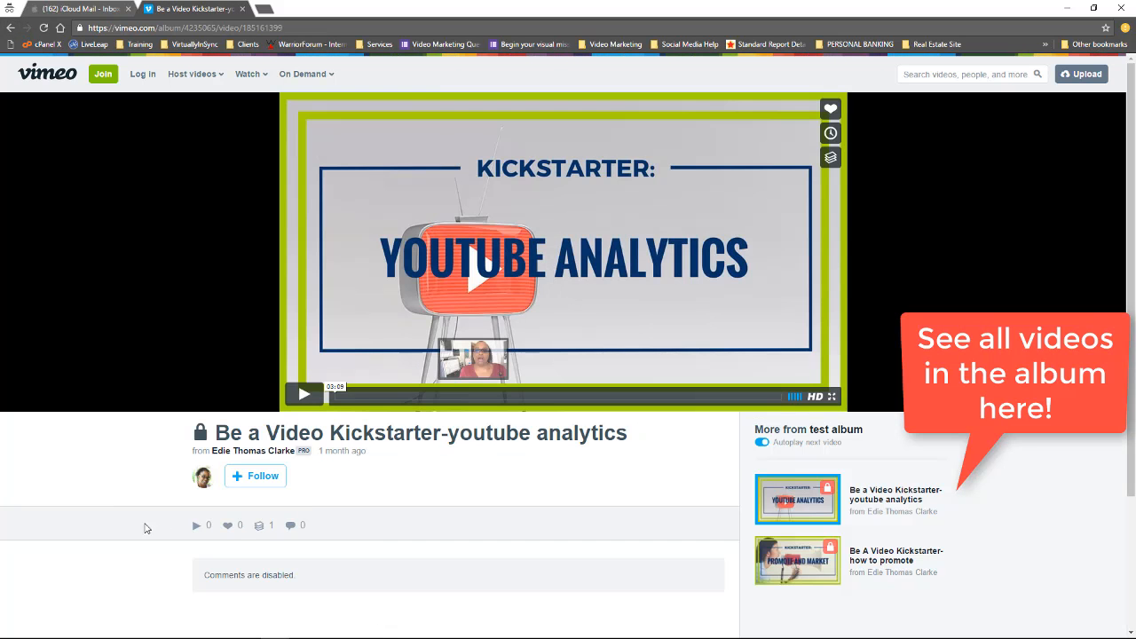